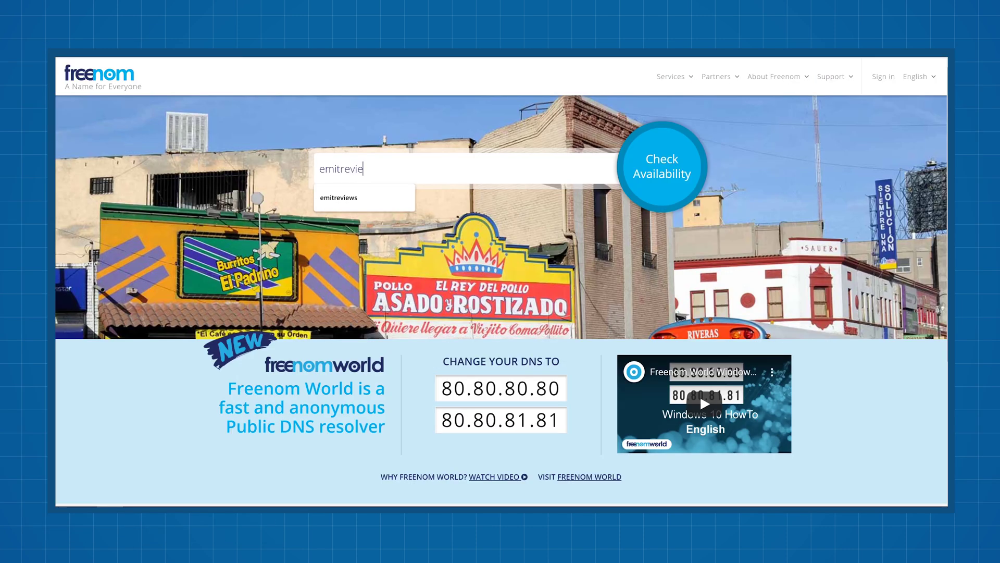
Step: Search Freenom for emitreviews and try claiming the free .tk, .ml and .ga domains
text(ws)
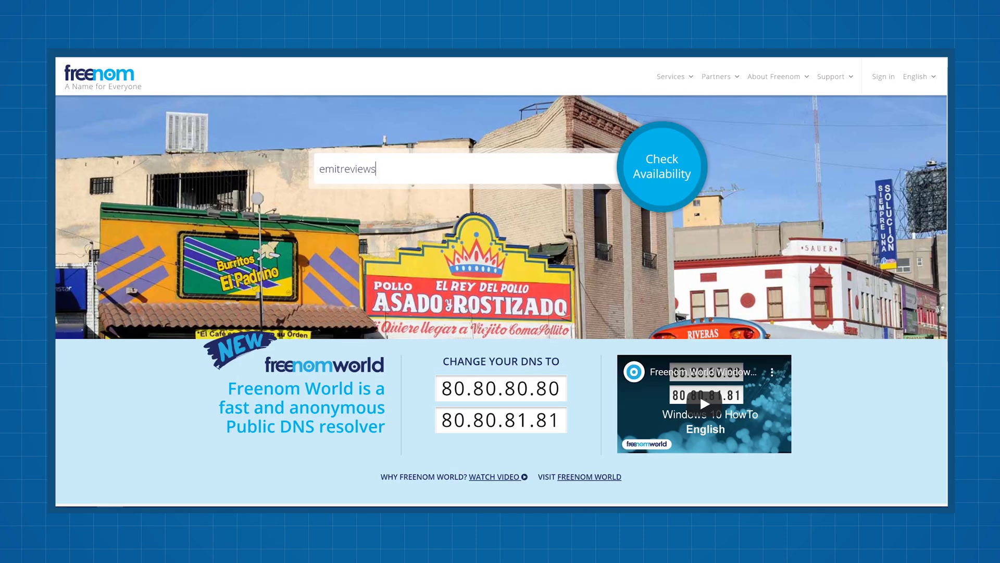
click(646, 162)
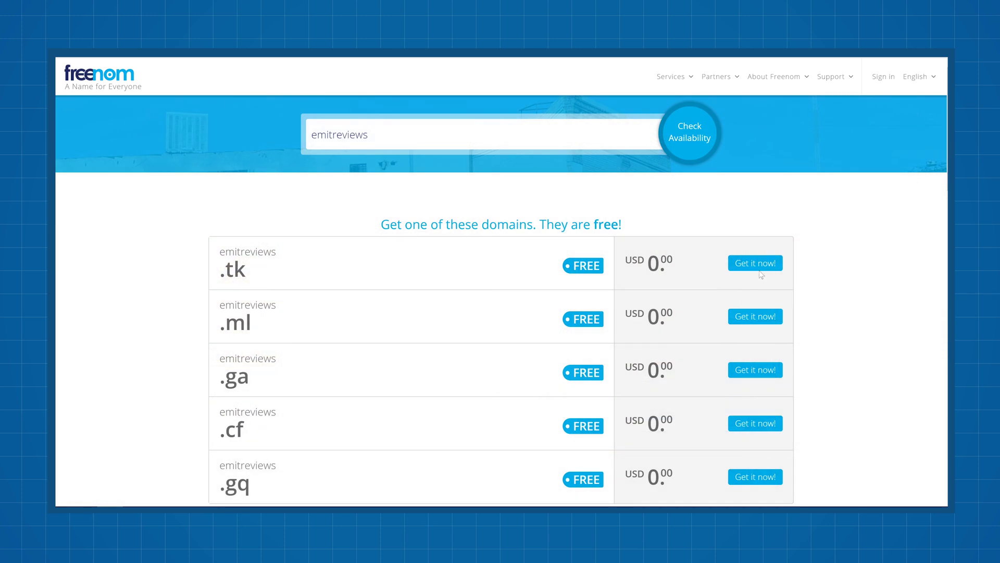
click(756, 265)
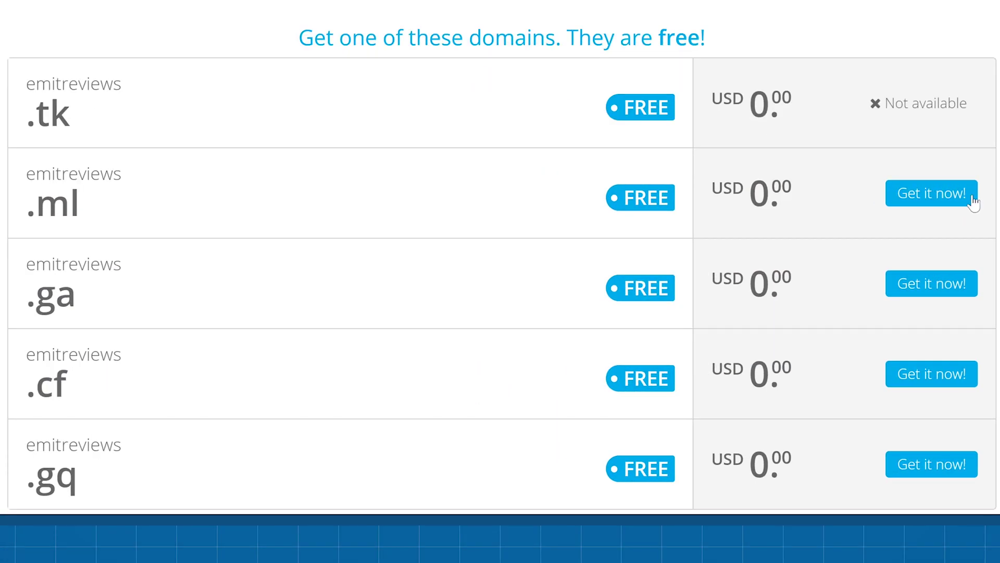
click(972, 201)
click(969, 284)
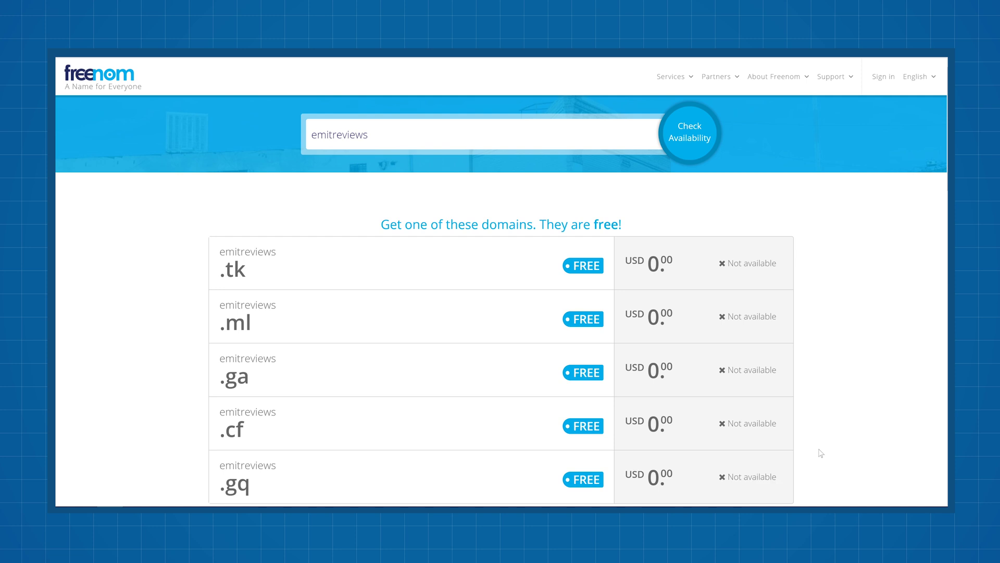
Step: Check emitreviews.ga, check it out at 12 Months @ FREE, and continue
scroll(821, 453, down, 1)
text(em)
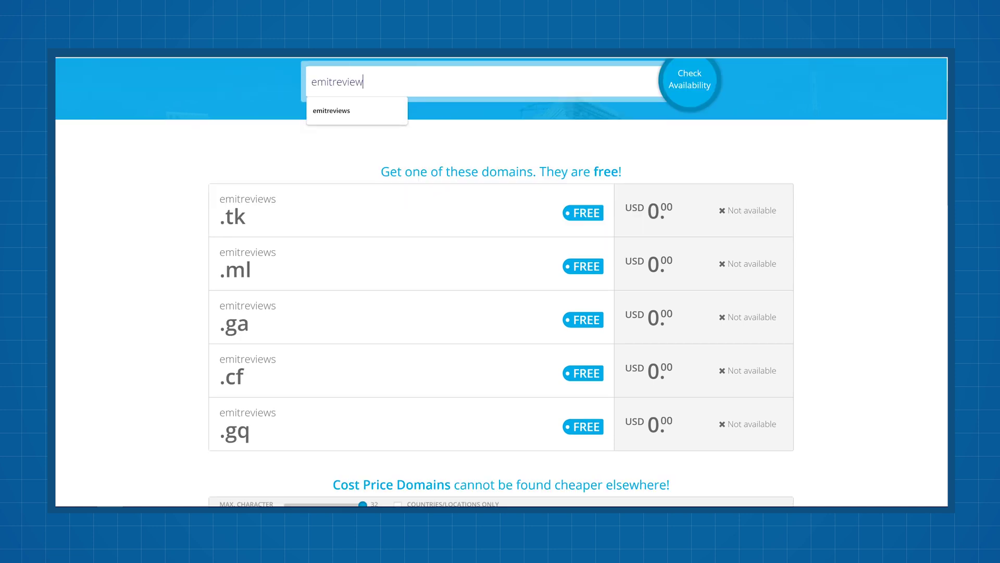
text(s.ga)
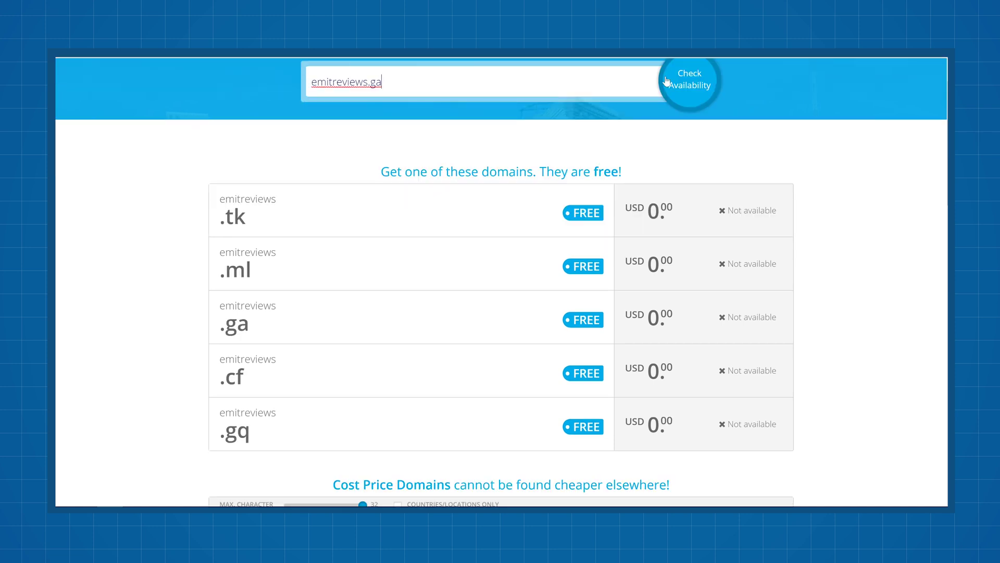
click(685, 88)
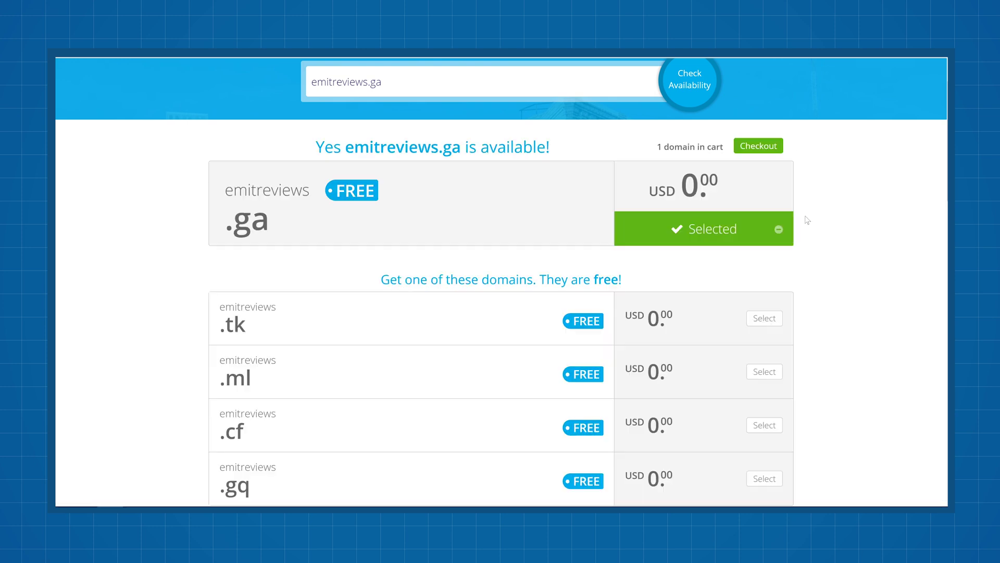
click(752, 144)
click(783, 235)
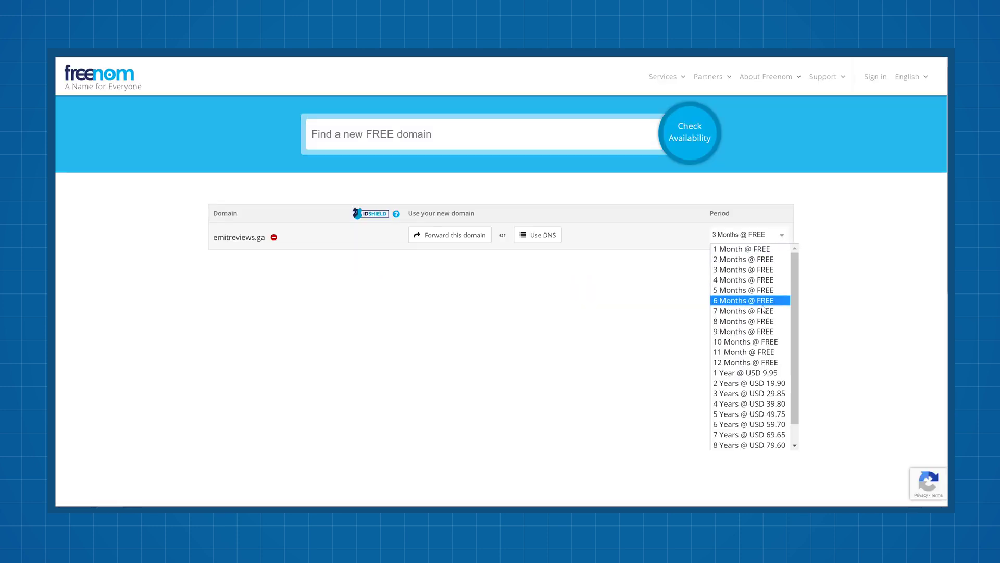
click(747, 362)
click(772, 282)
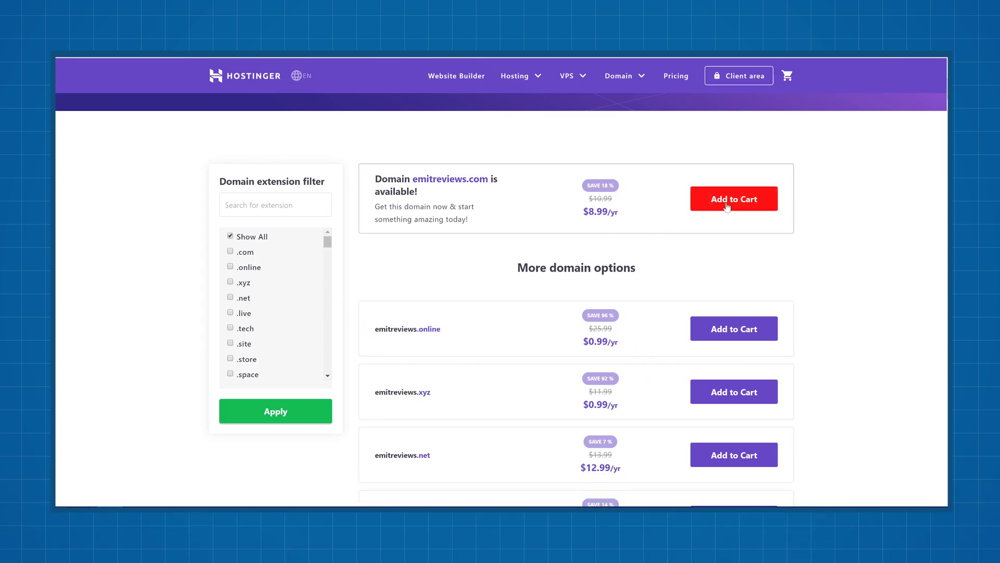
Step: Scroll down through Hostinger's emitreviews.com domain results
scroll(727, 207, down, 1)
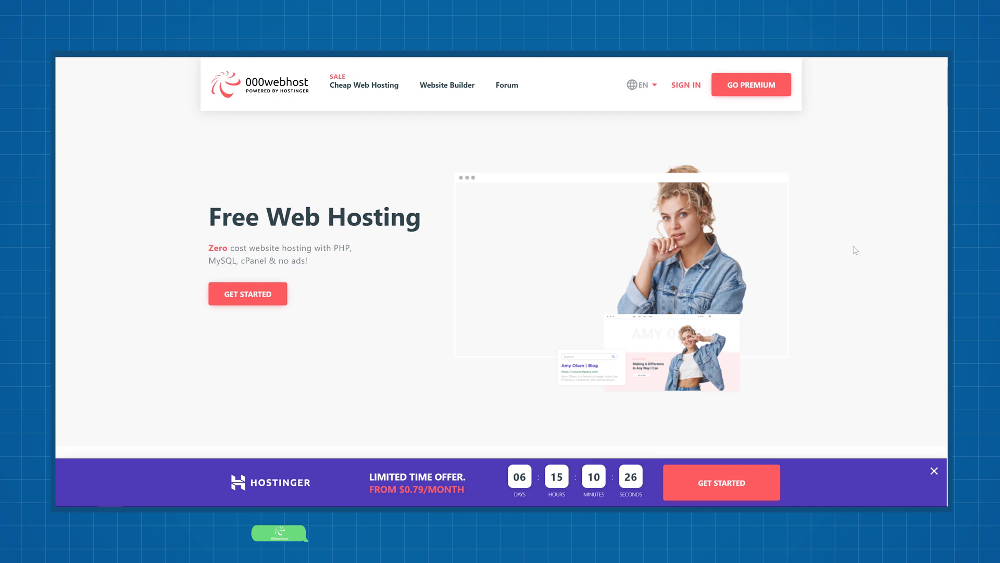
Step: Sign up for free hosting, create the primate-option site and open its dashboard
click(270, 303)
scroll(316, 348, down, 2)
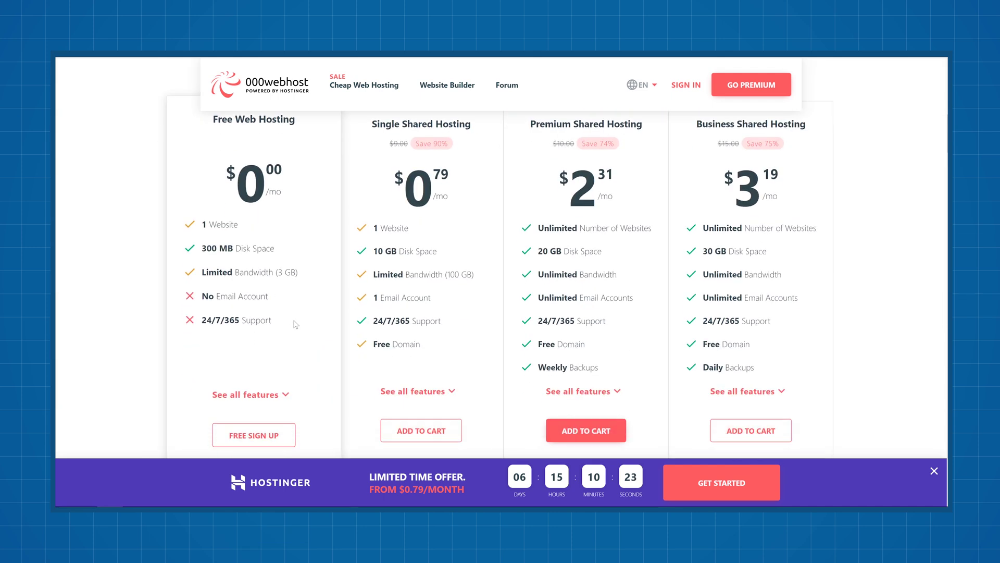
click(262, 377)
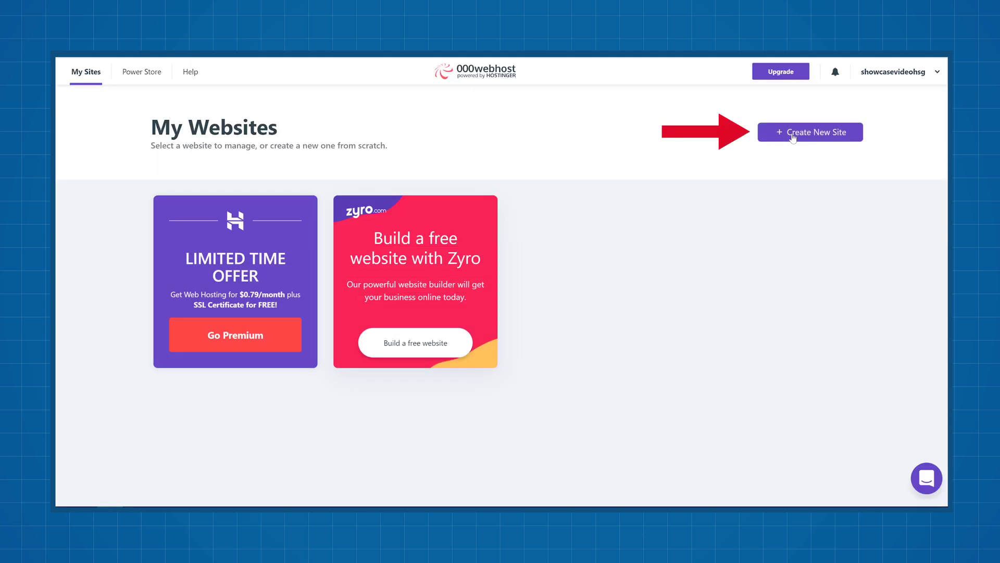
click(793, 137)
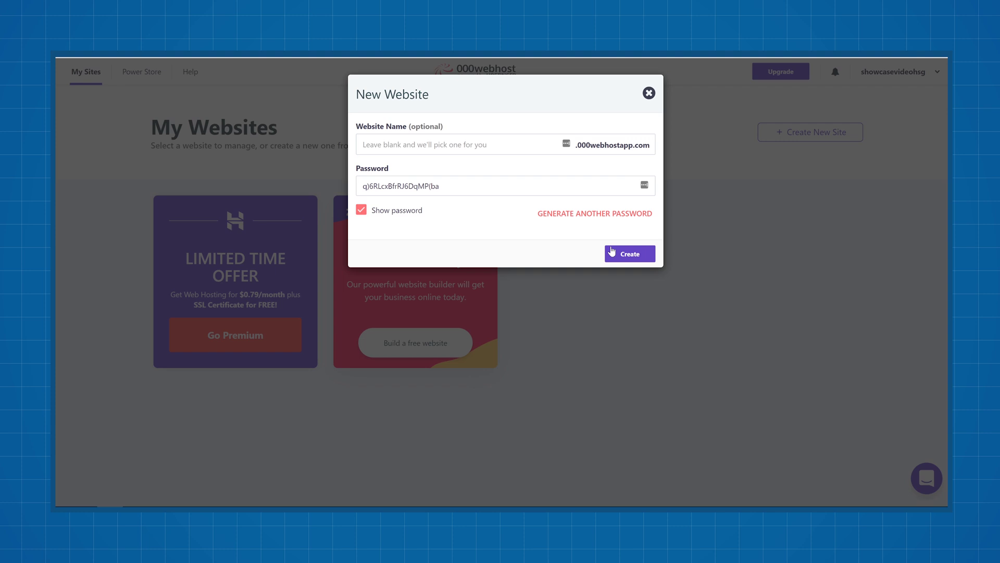
click(612, 252)
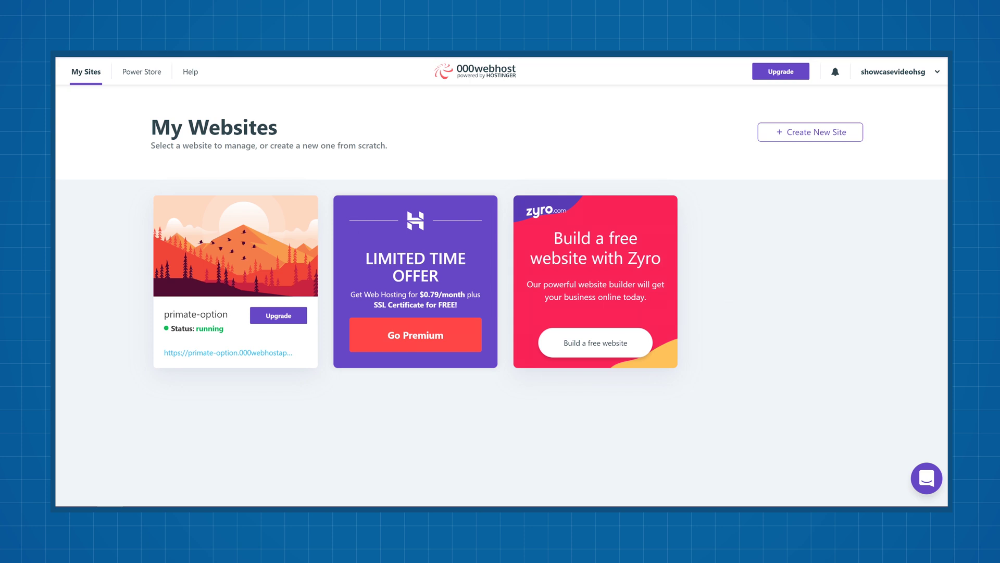
click(249, 259)
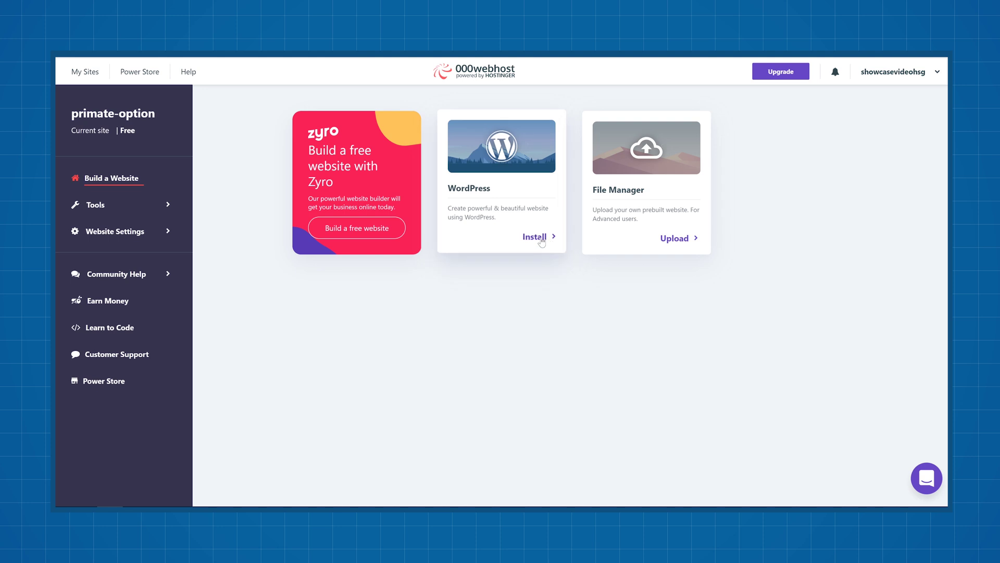
click(537, 237)
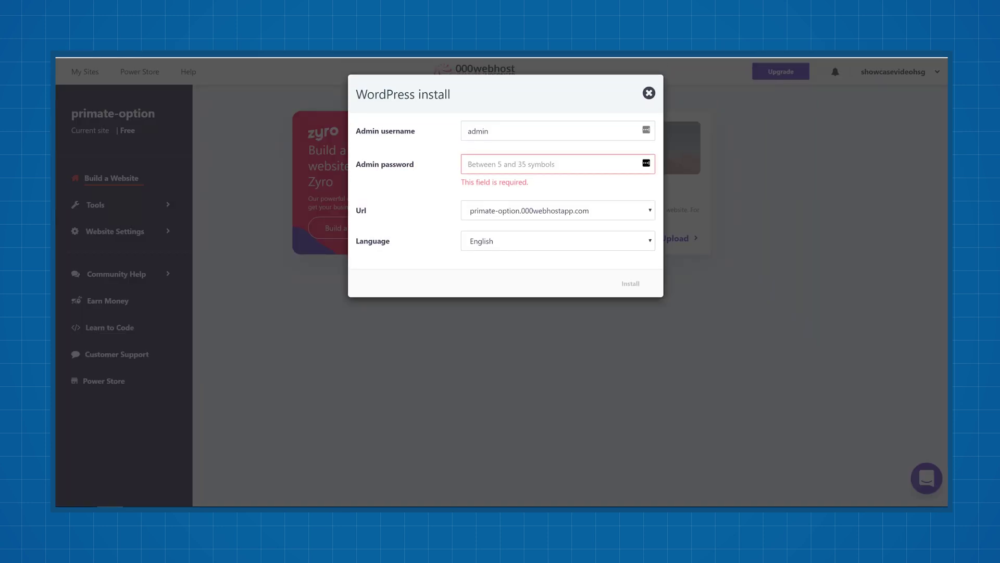
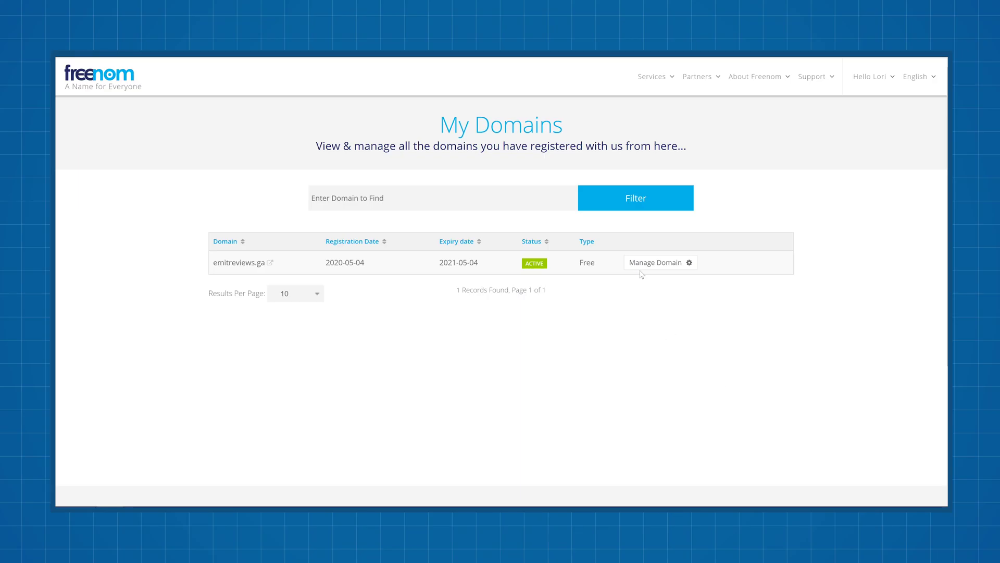
Step: Switch emitreviews.ga's Freenom nameserver setting to Use custom nameservers
click(653, 265)
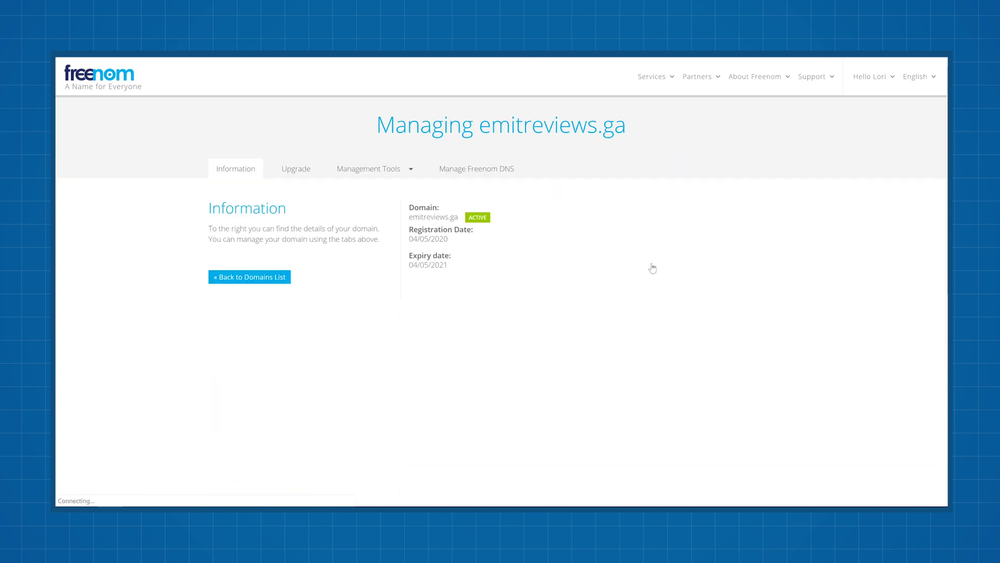
click(413, 170)
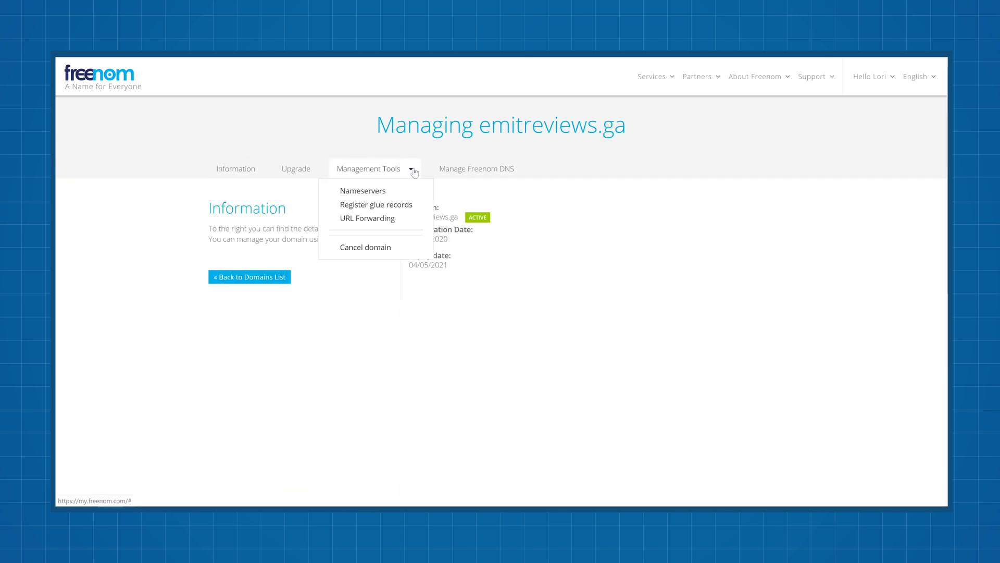
click(371, 191)
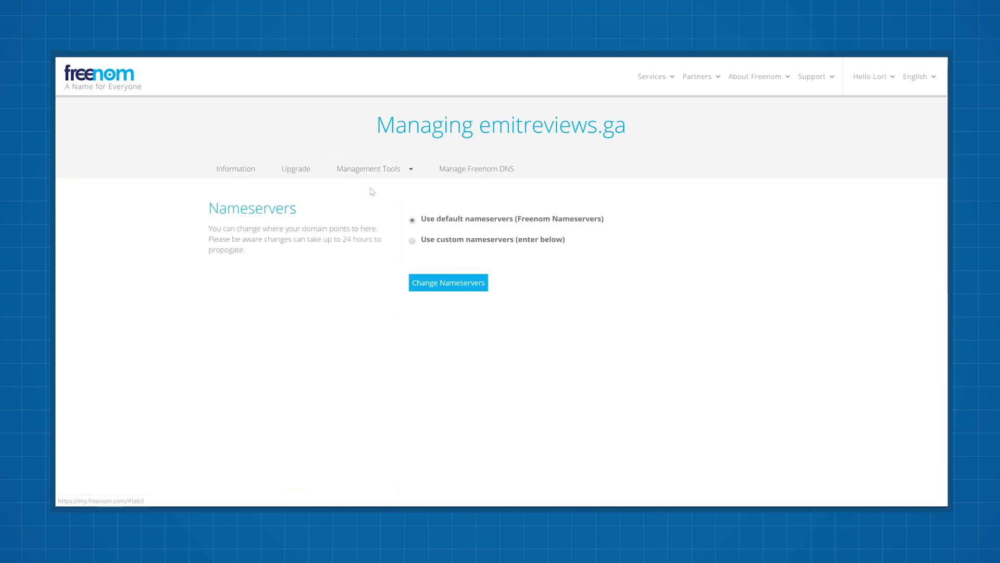
click(414, 242)
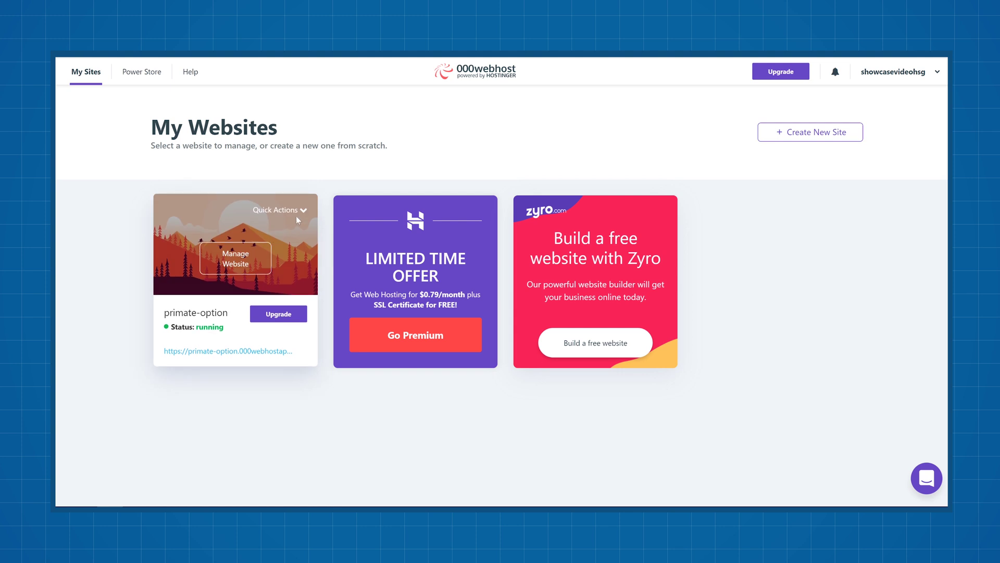
Step: Choose to park an already-owned domain from primate-option's Set Web Address tool
click(242, 255)
click(91, 219)
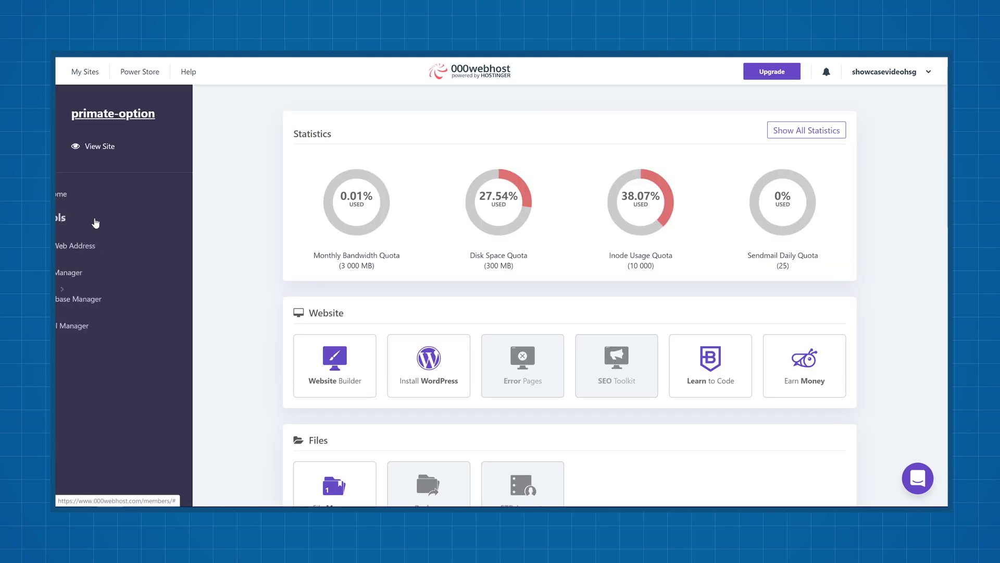
click(95, 246)
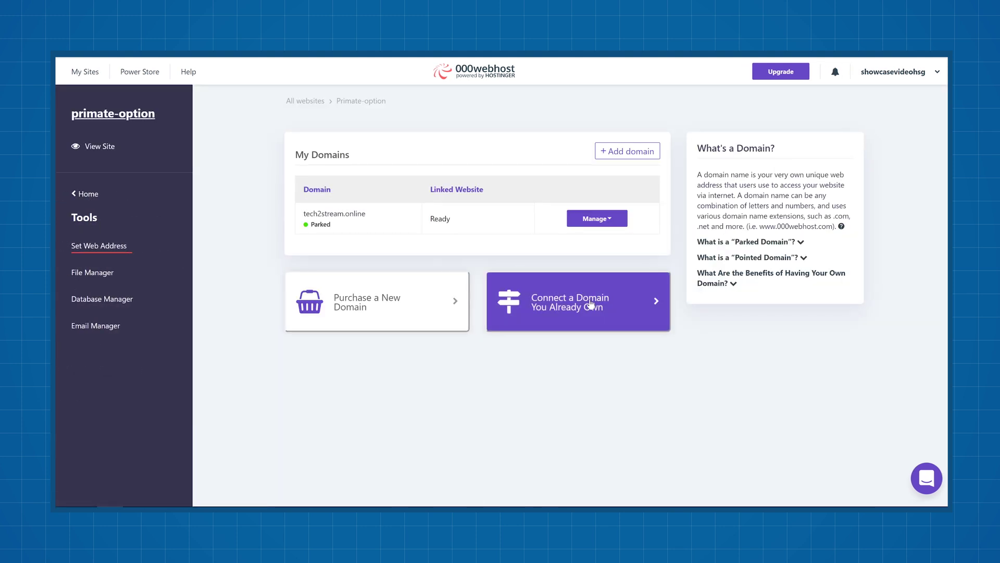
click(592, 305)
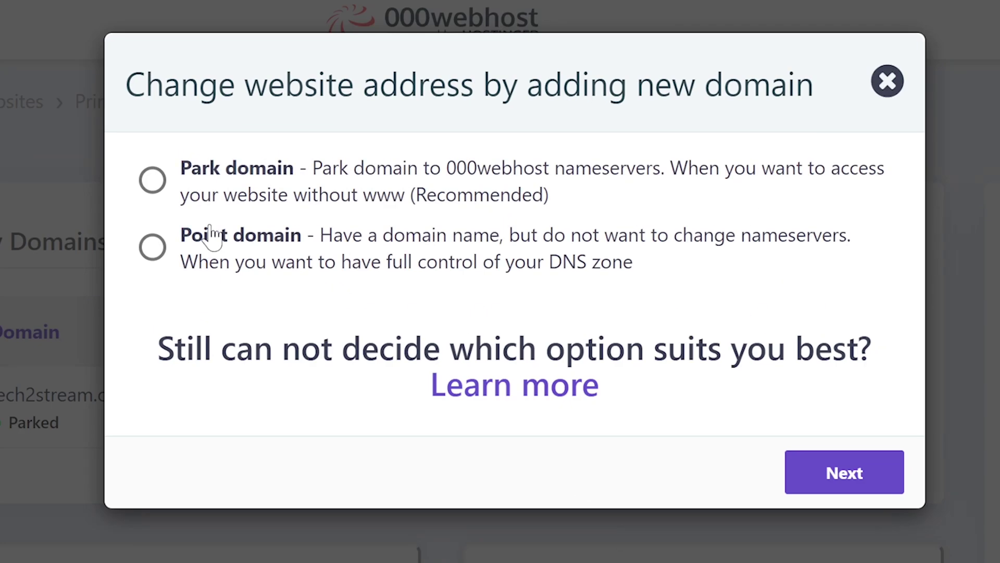
click(840, 470)
Step: Copy the first nameserver address, ns01.000webhost.com
drag(147, 224, 346, 224)
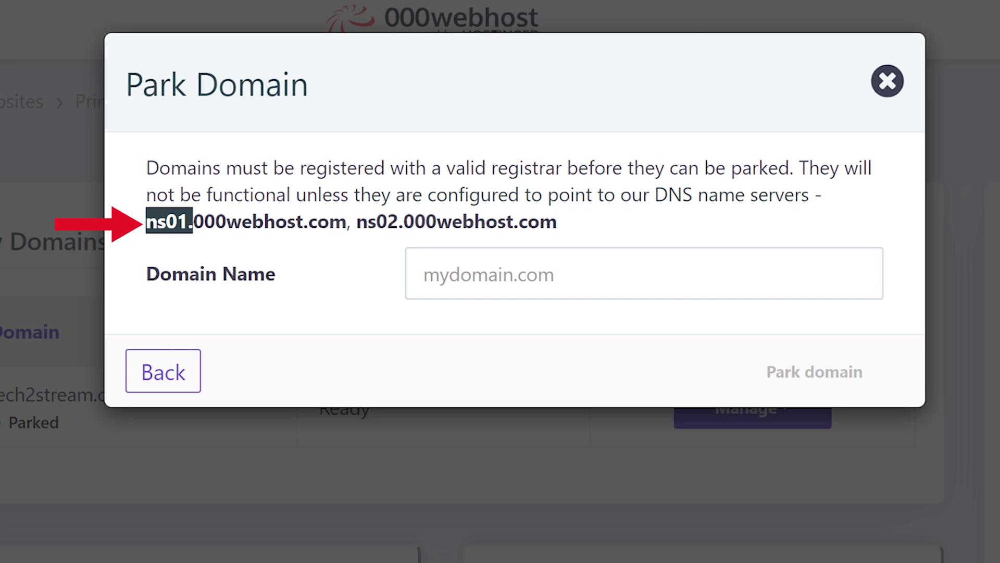
right_click(451, 151)
click(460, 156)
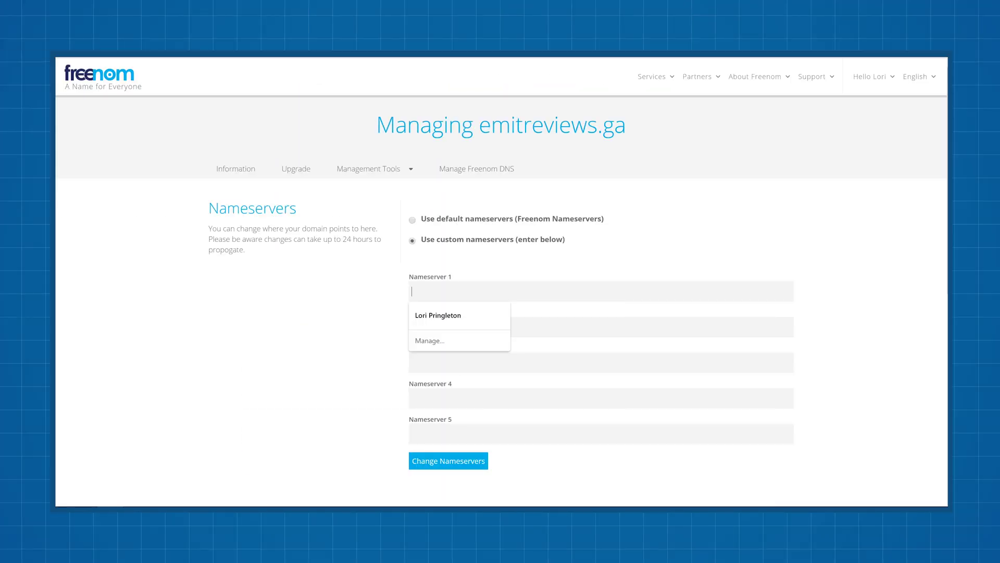
Step: Paste ns01.000webhost.com into Nameserver 1, then enter emitreviews.ga in Park Domain
right_click(433, 293)
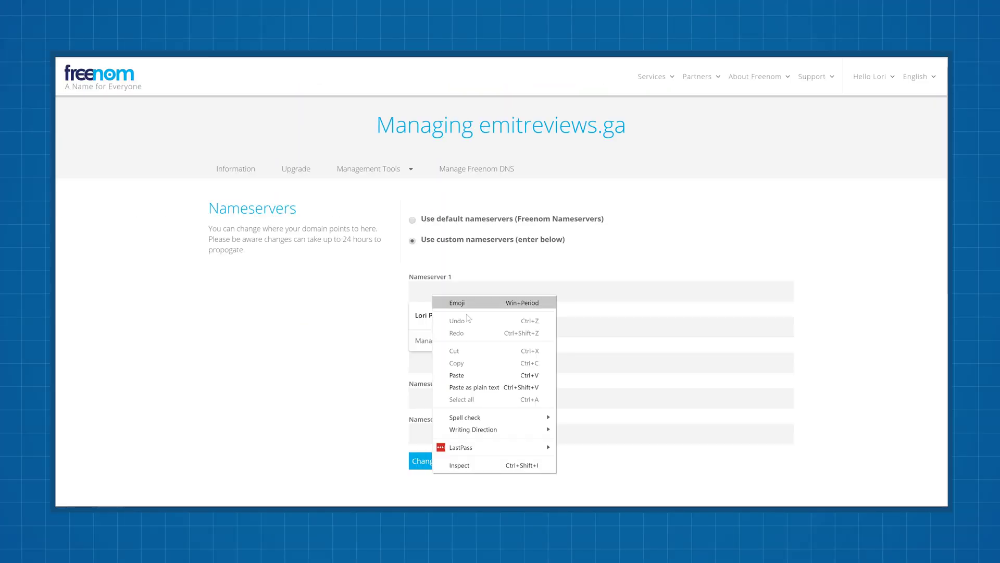
click(471, 373)
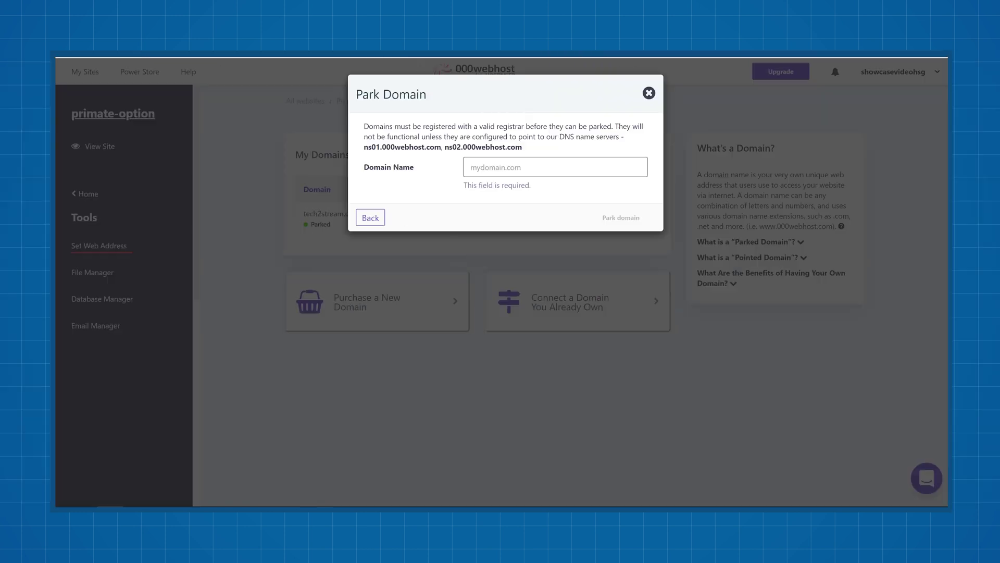
text(emit)
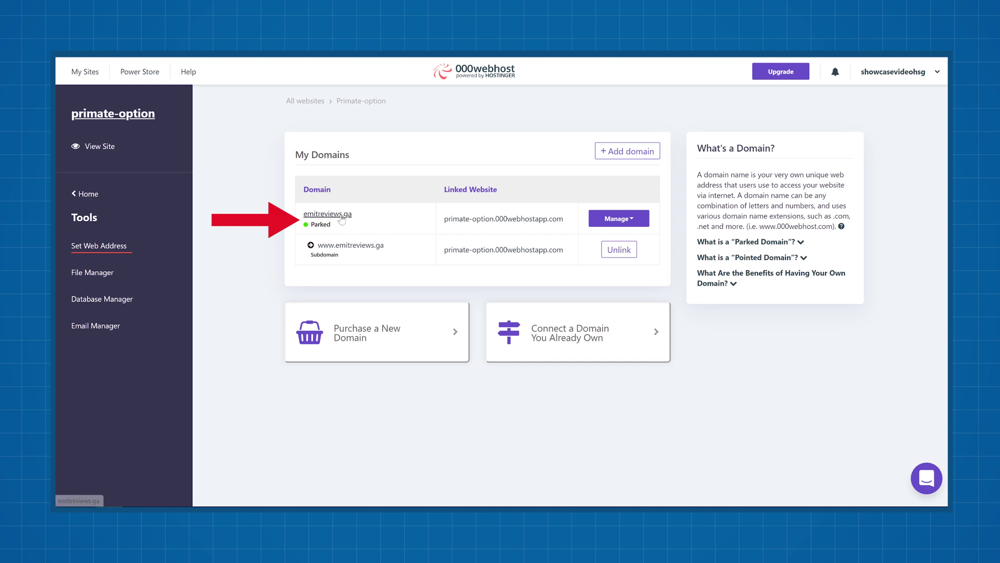
Step: Look over the emitreviews.ga site, then enter emitreviews.ga/login in the address bar
click(342, 215)
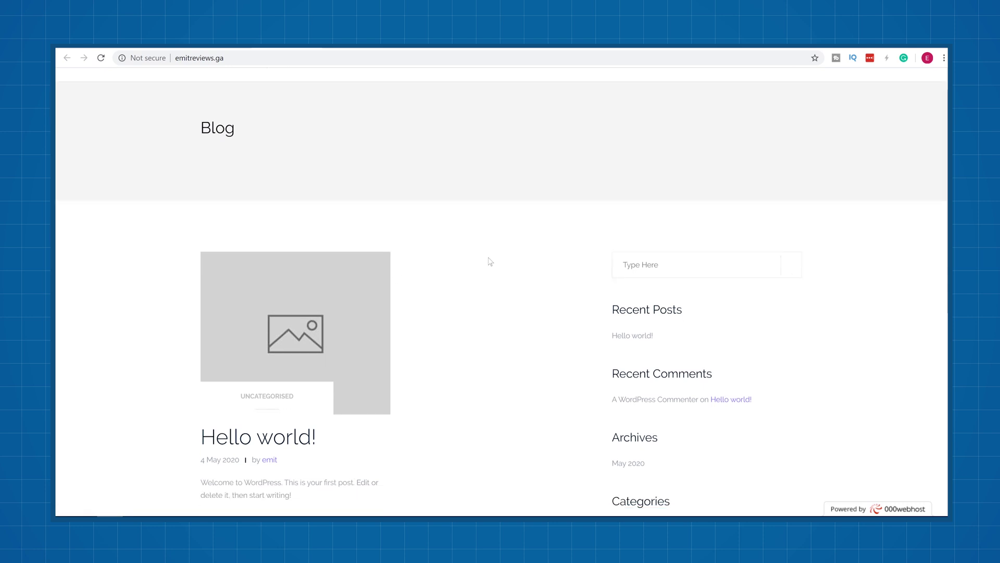
scroll(489, 262, down, 8)
scroll(489, 261, up, 4)
scroll(489, 262, up, 3)
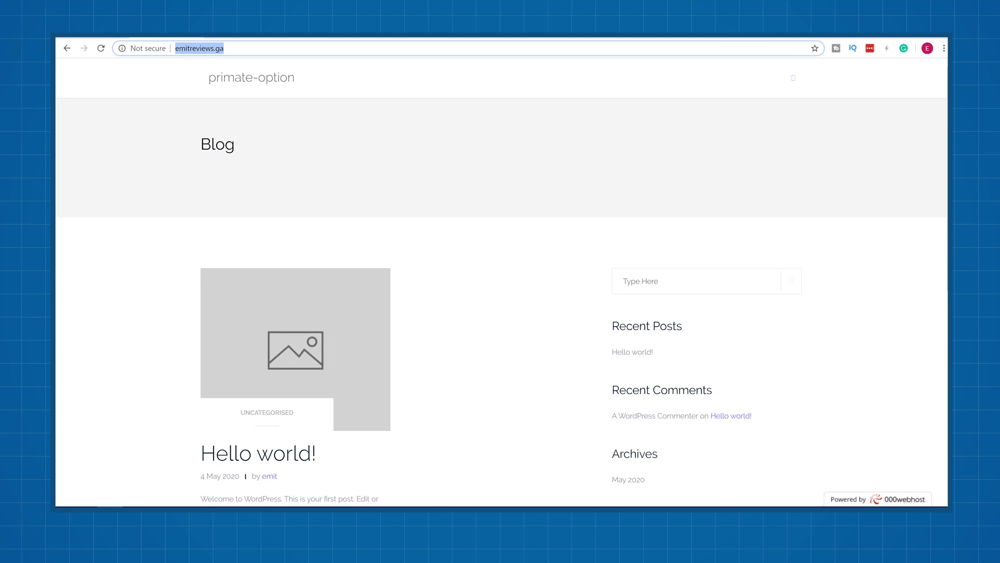
text(/login)
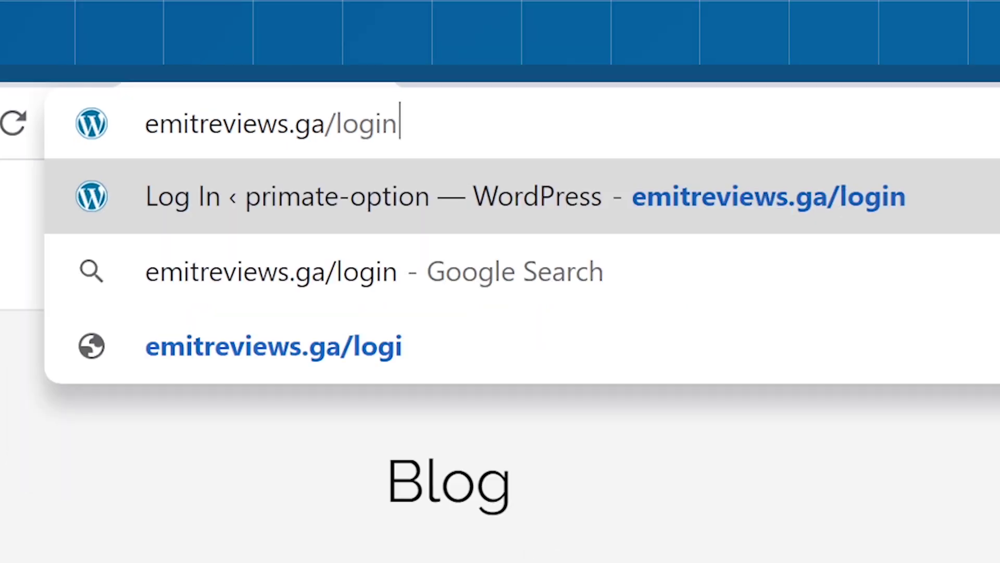
Step: Log in, activate Twenty Seventeen, and delete Shapely from its Theme Details
text(em)
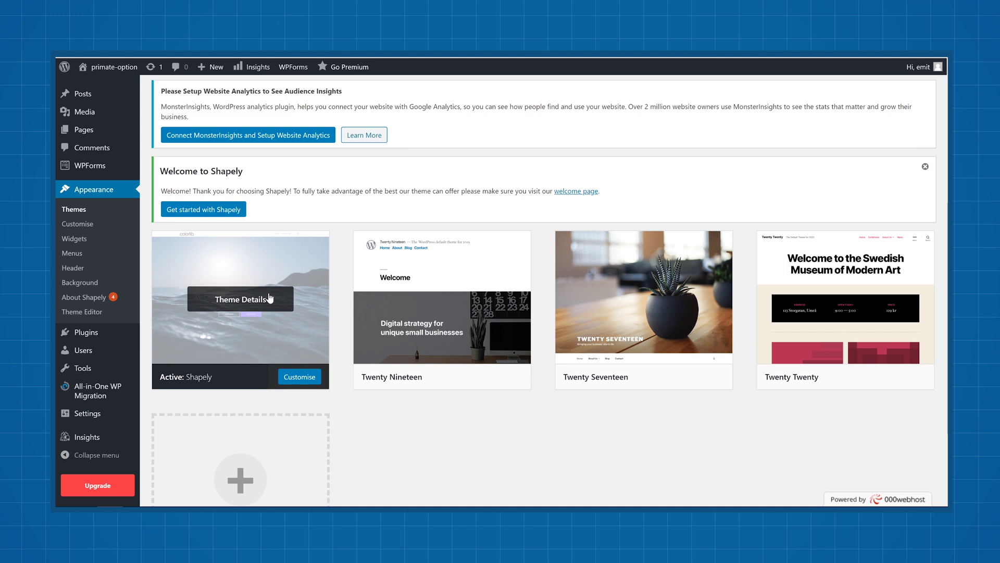
click(267, 302)
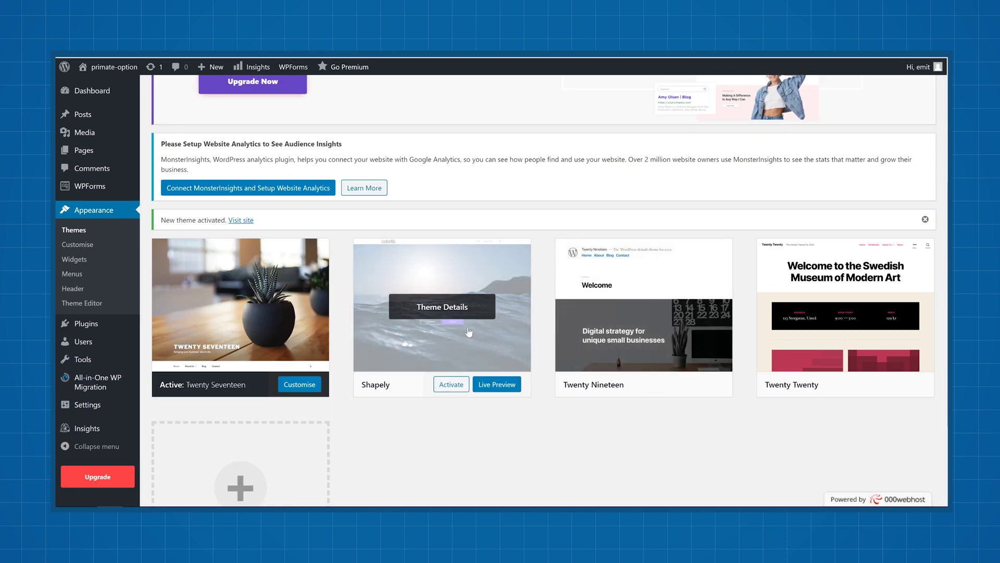
click(458, 319)
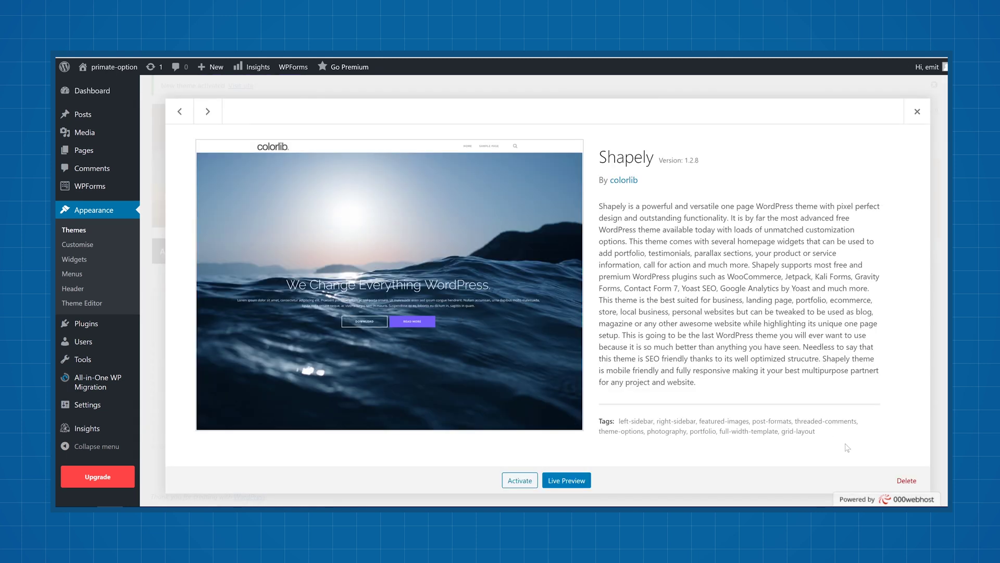
click(907, 481)
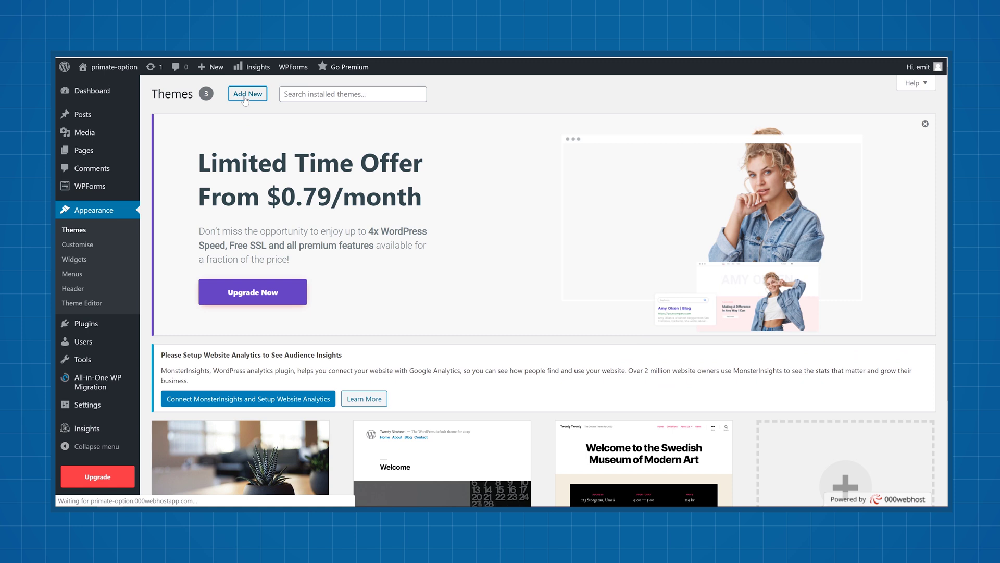
Step: Add and activate the Astra theme and enter its starter template library
click(245, 95)
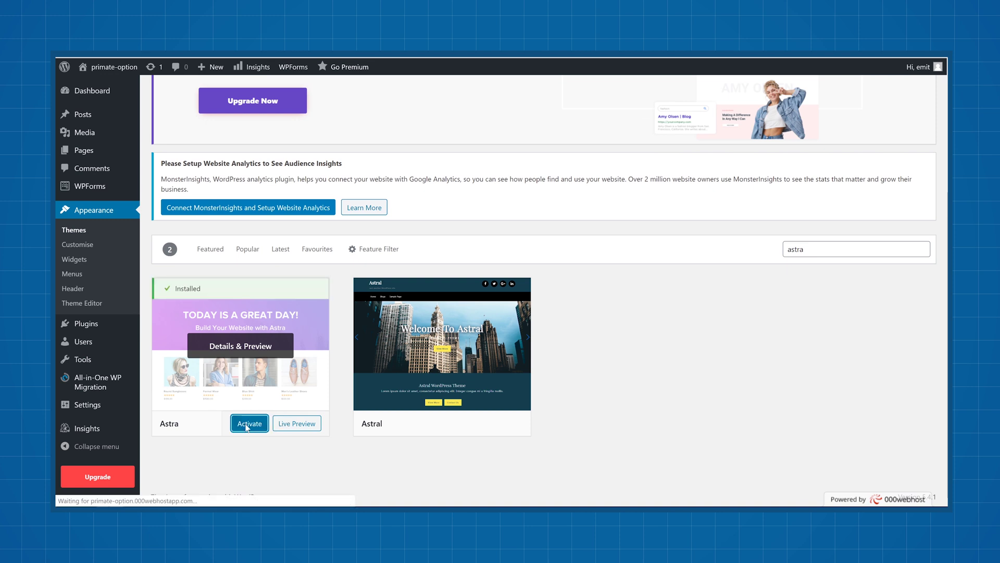
click(248, 423)
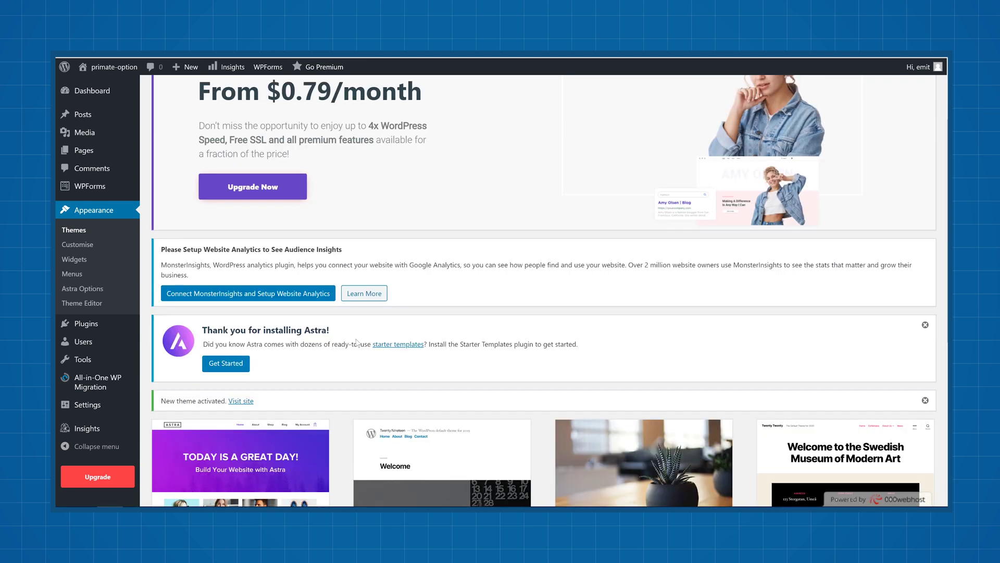
click(226, 363)
click(429, 312)
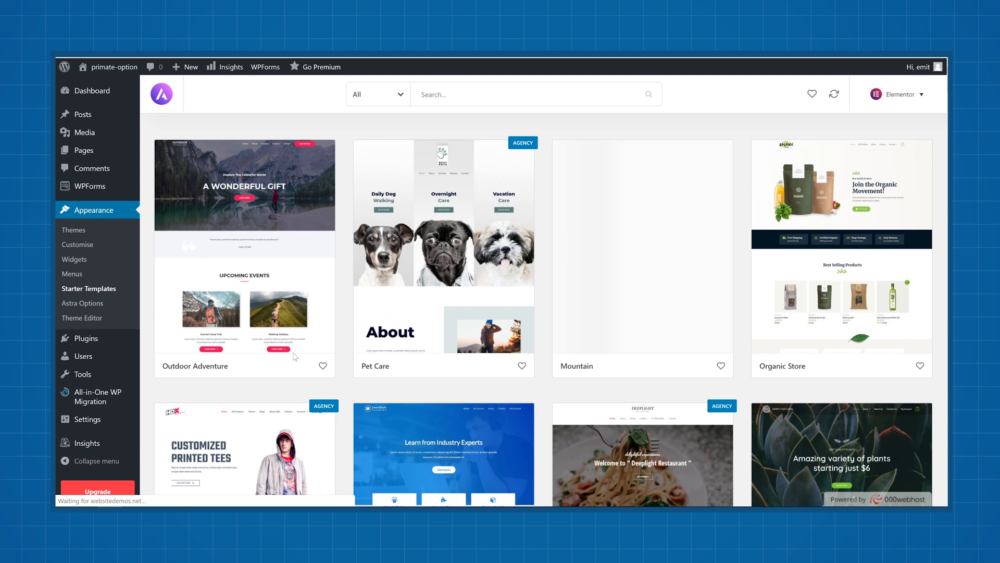
Step: Filter templates to Free and choose Import Complete Site for Cosmetics Store
click(404, 98)
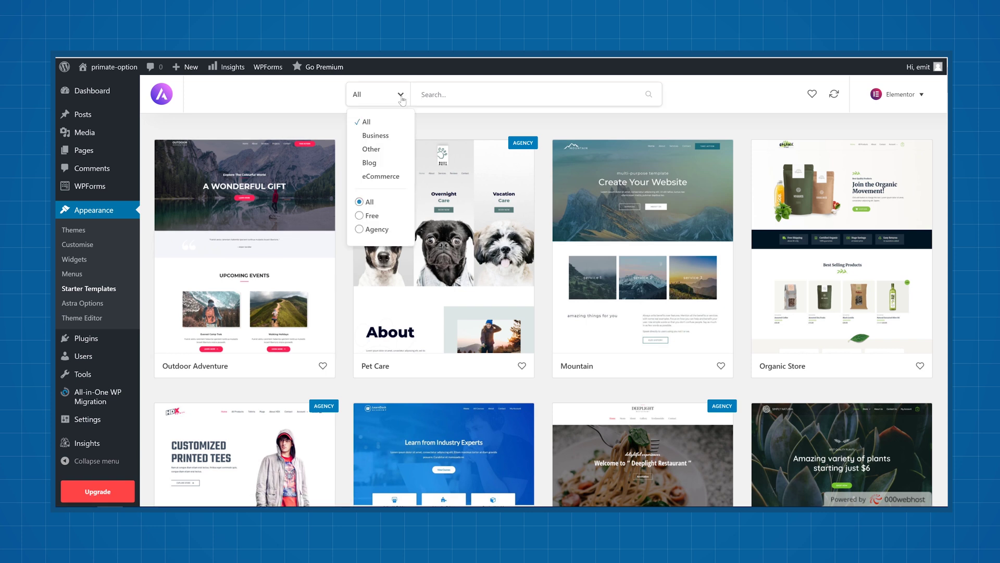
click(359, 216)
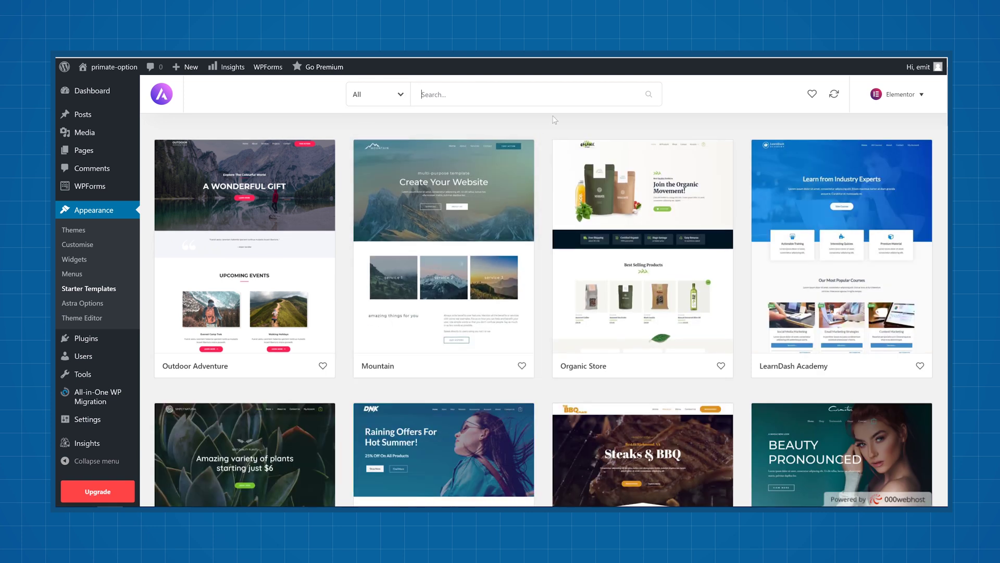
scroll(551, 125, down, 5)
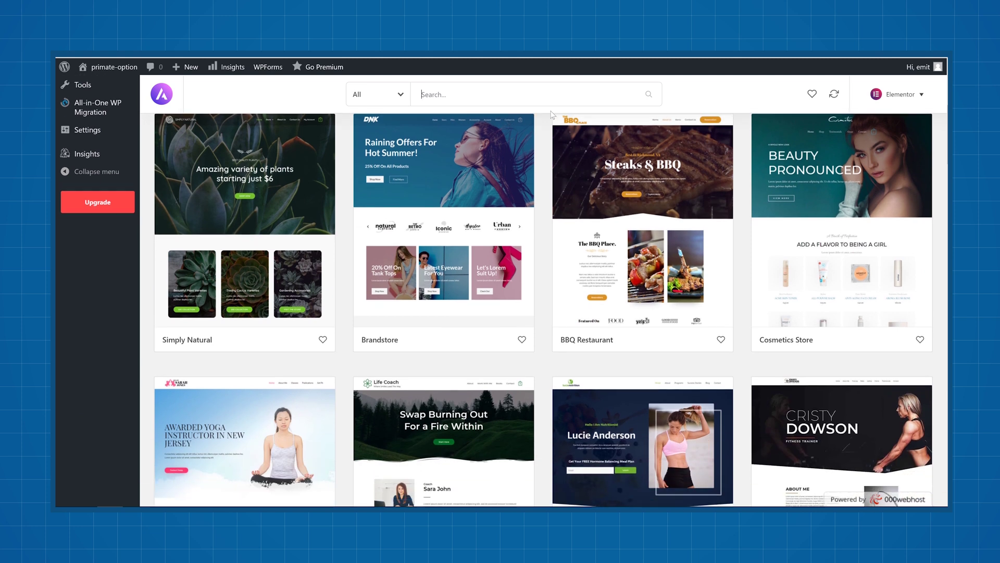
click(841, 224)
click(772, 491)
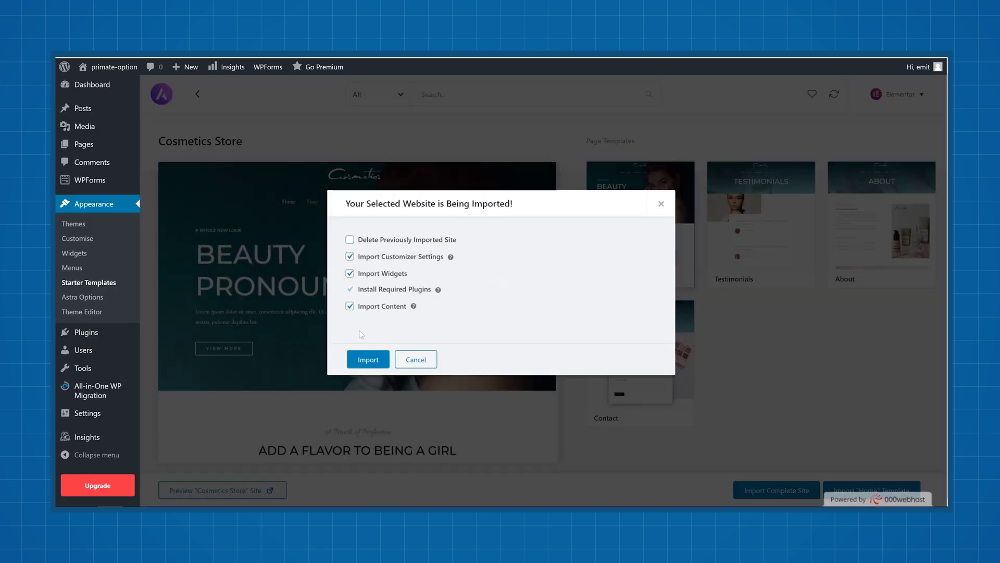
Step: Try the Cosmetics Store import, dismiss its plugin failure, then try installing WooCommerce separately
click(366, 359)
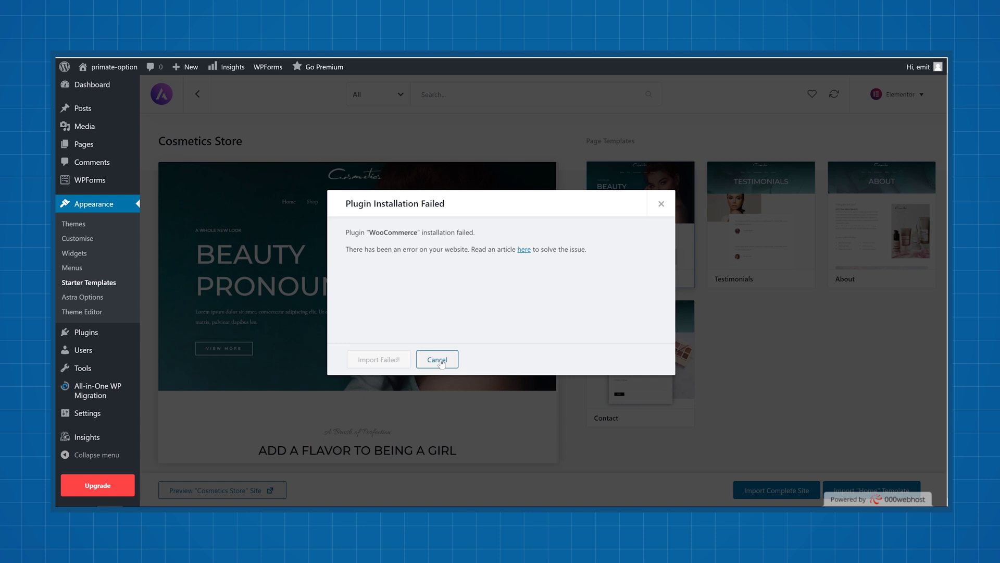
click(440, 363)
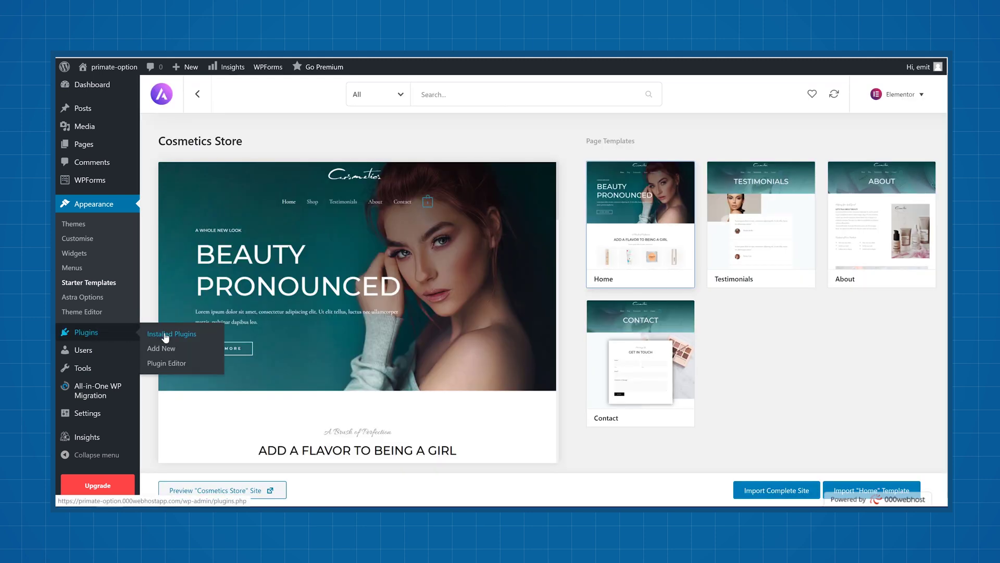
text(woo commerce)
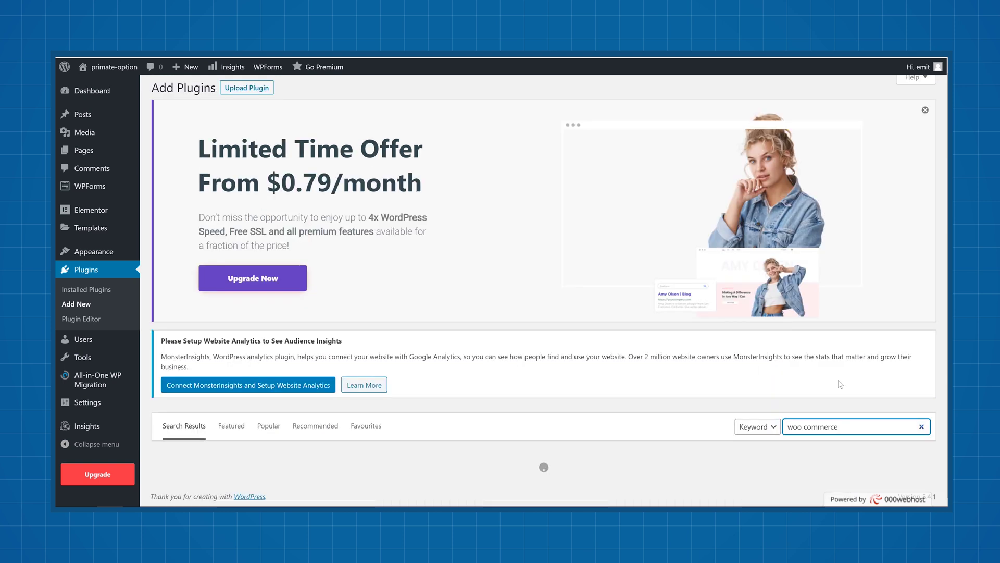
scroll(600, 385, down, 1)
scroll(495, 388, down, 1)
click(384, 387)
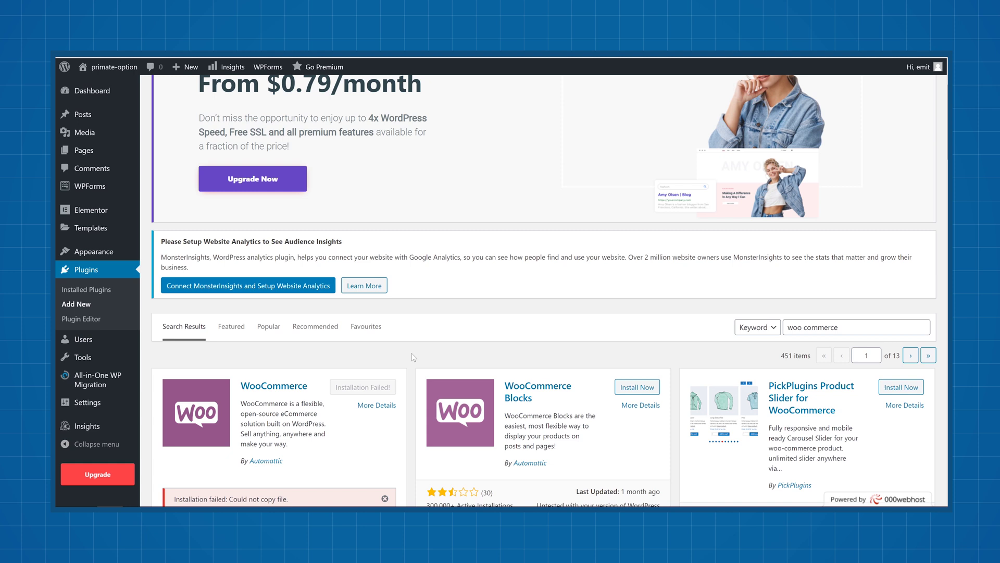
scroll(413, 357, down, 1)
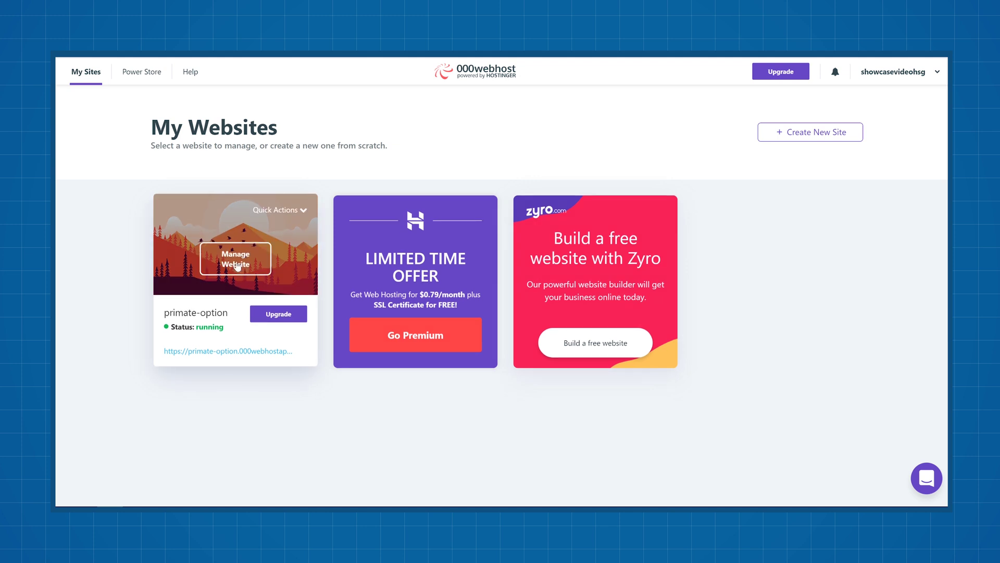
Step: Open the File Manager for the primate-option site
click(236, 261)
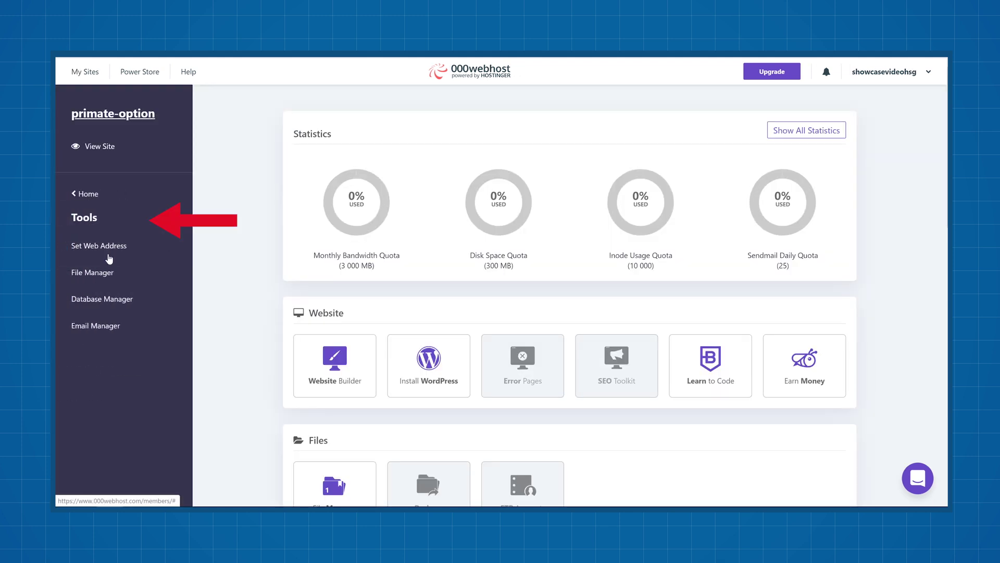
click(97, 278)
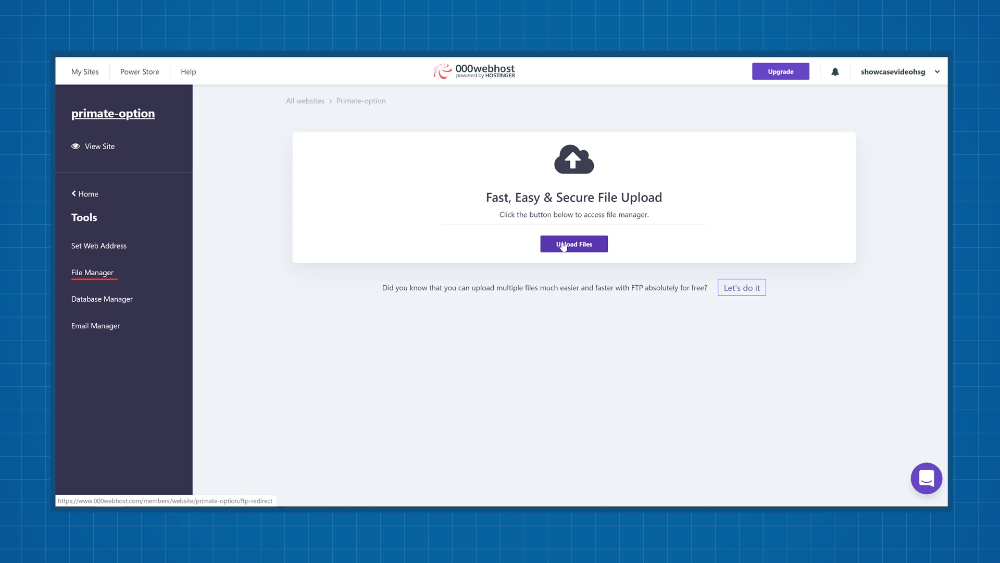
click(563, 246)
Step: Delete the woocommerce folder under public_html > wp-content > plugins
double_click(365, 128)
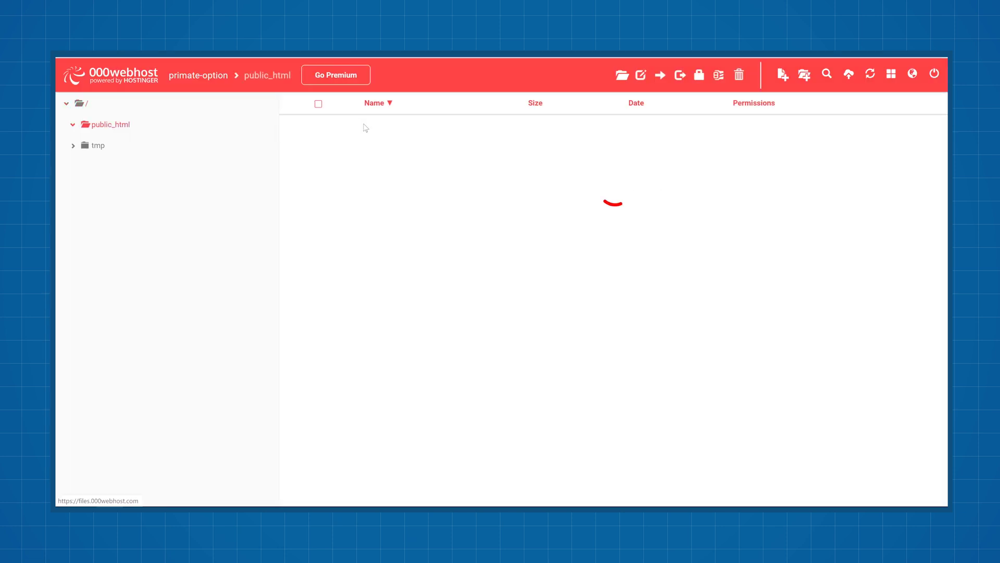
double_click(363, 149)
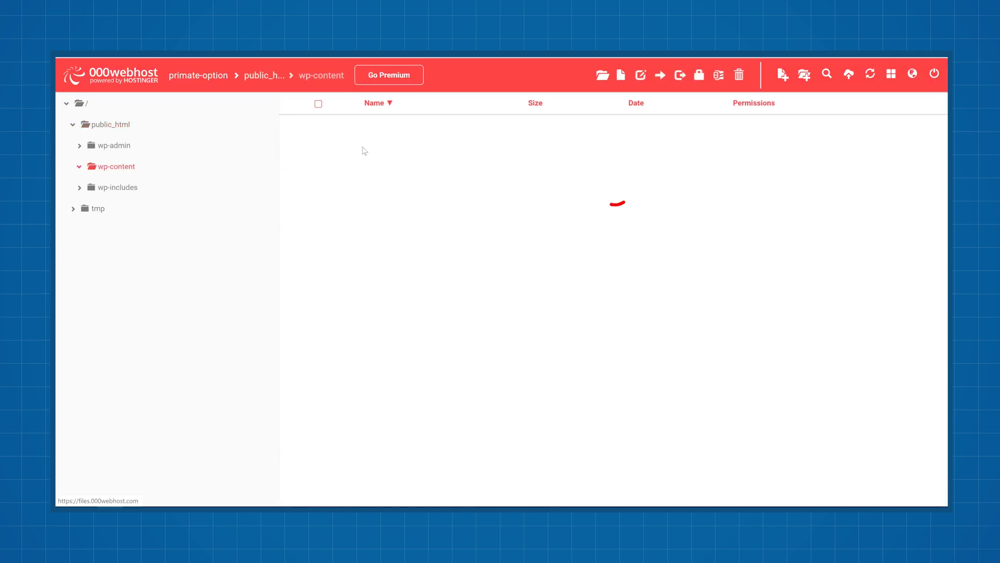
double_click(362, 198)
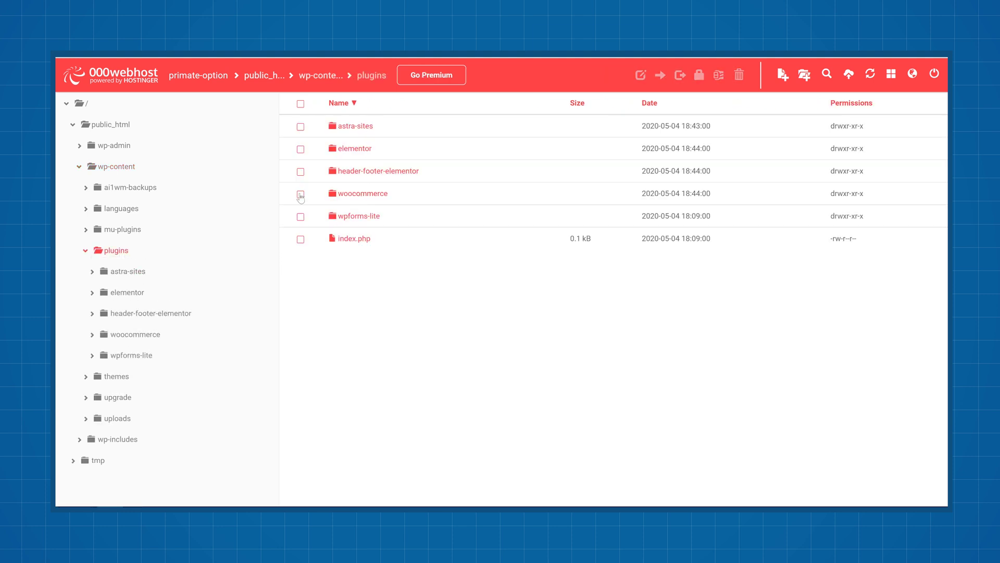
click(301, 195)
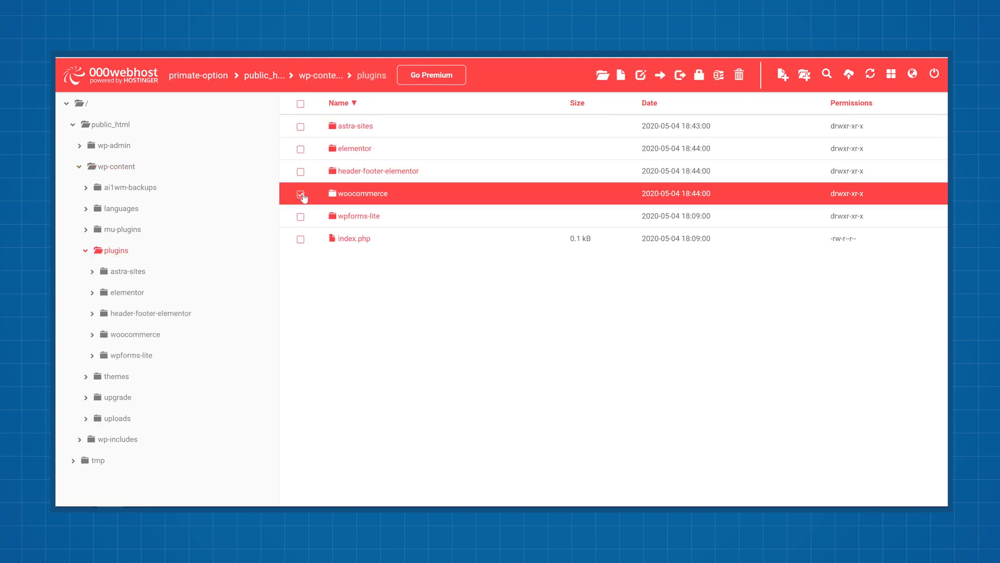
click(742, 75)
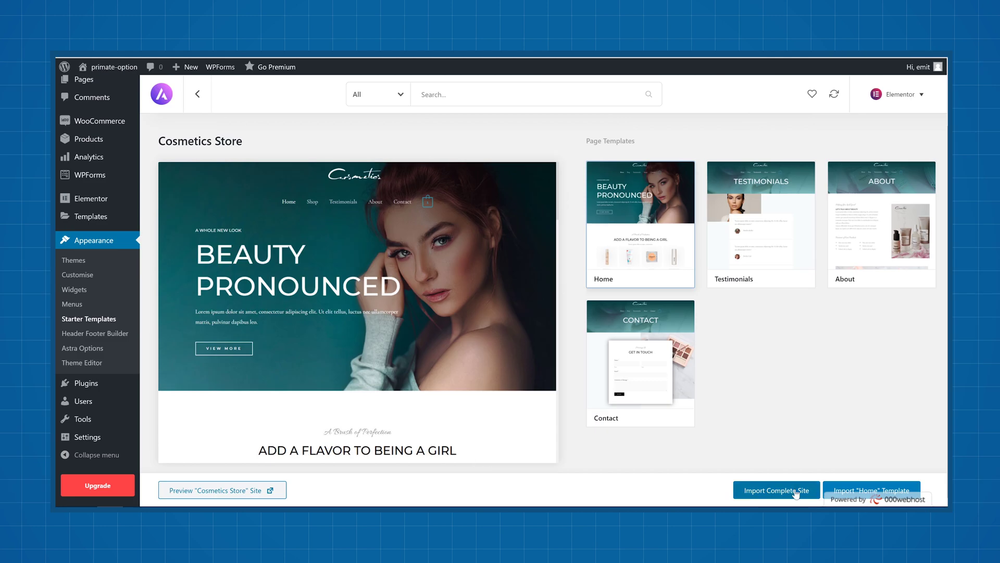
Step: Rerun the complete Cosmetics Store site import to get the Beauty Pronounced homepage
click(792, 491)
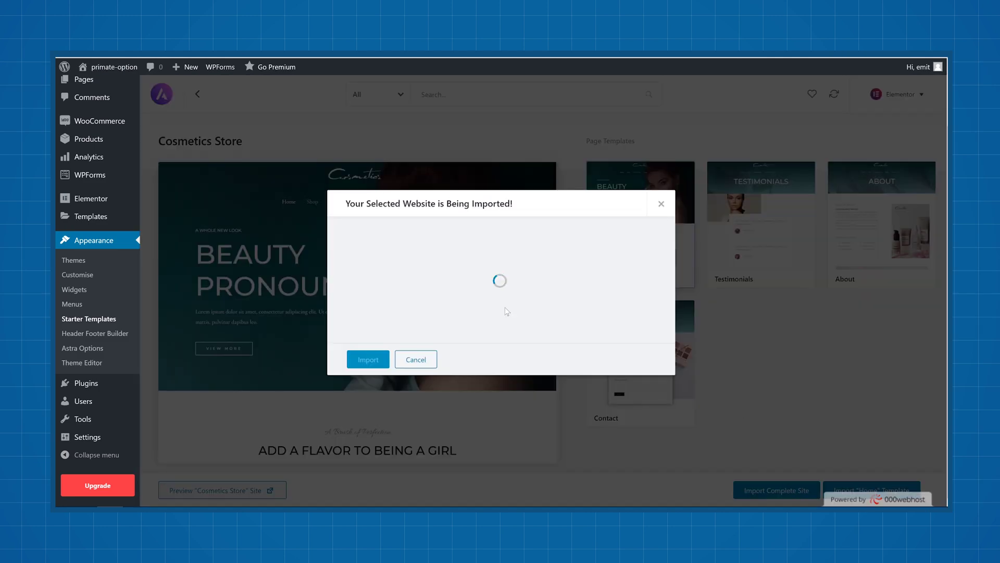
click(359, 362)
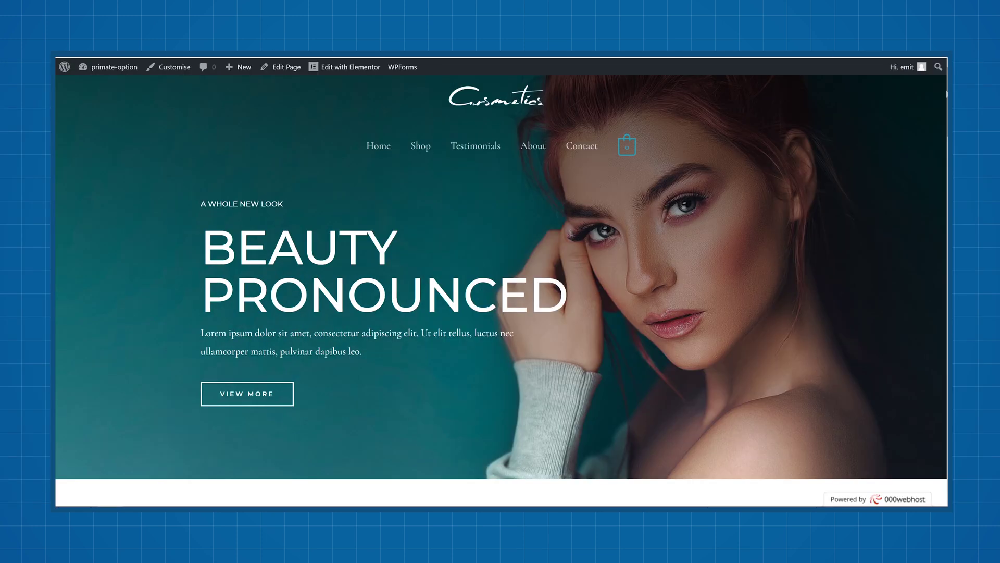
scroll(896, 134, down, 5)
scroll(896, 133, down, 3)
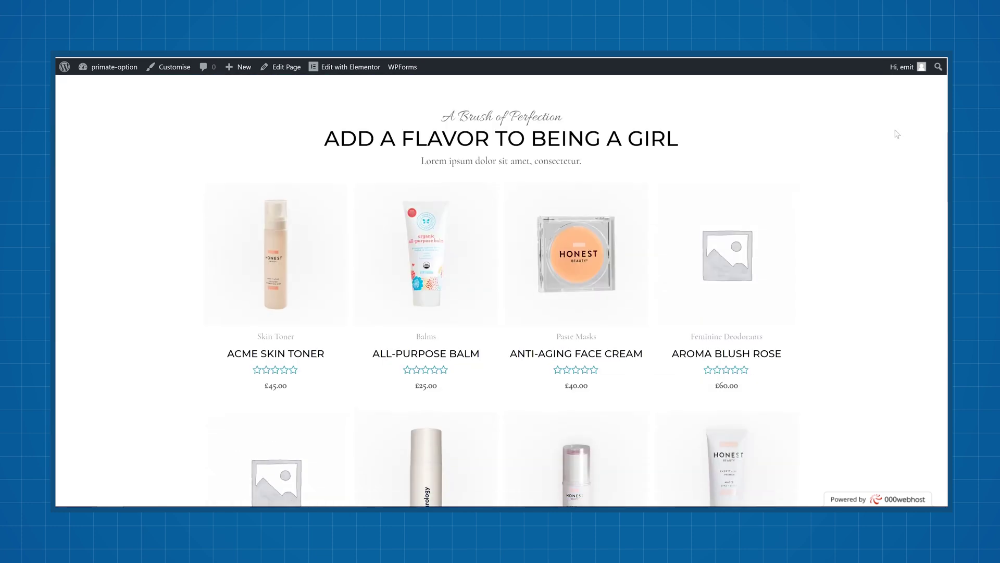
scroll(896, 133, down, 8)
scroll(896, 134, down, 2)
scroll(896, 133, down, 5)
scroll(896, 133, down, 6)
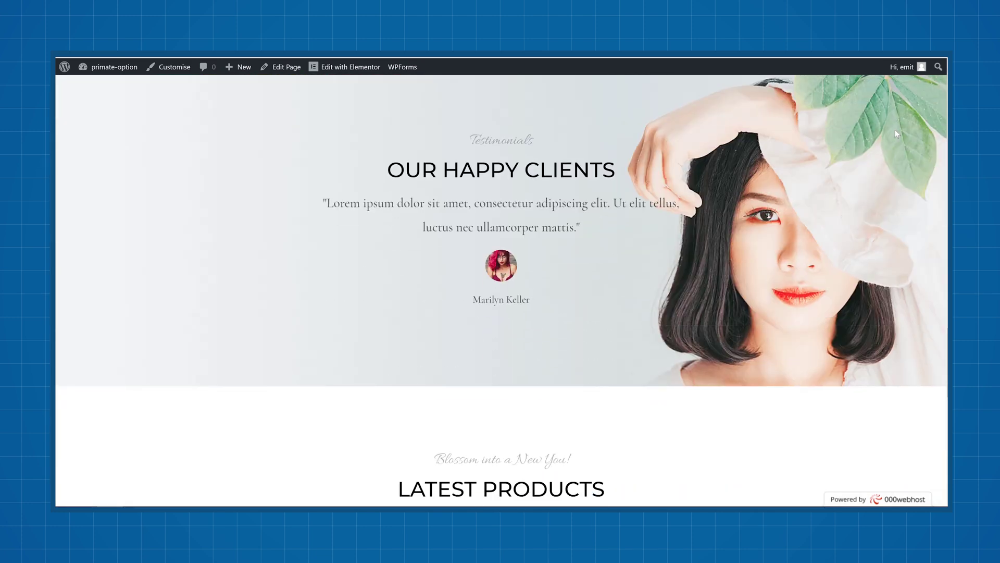
scroll(896, 133, down, 4)
scroll(896, 133, down, 4)
scroll(897, 134, down, 3)
scroll(897, 134, up, 6)
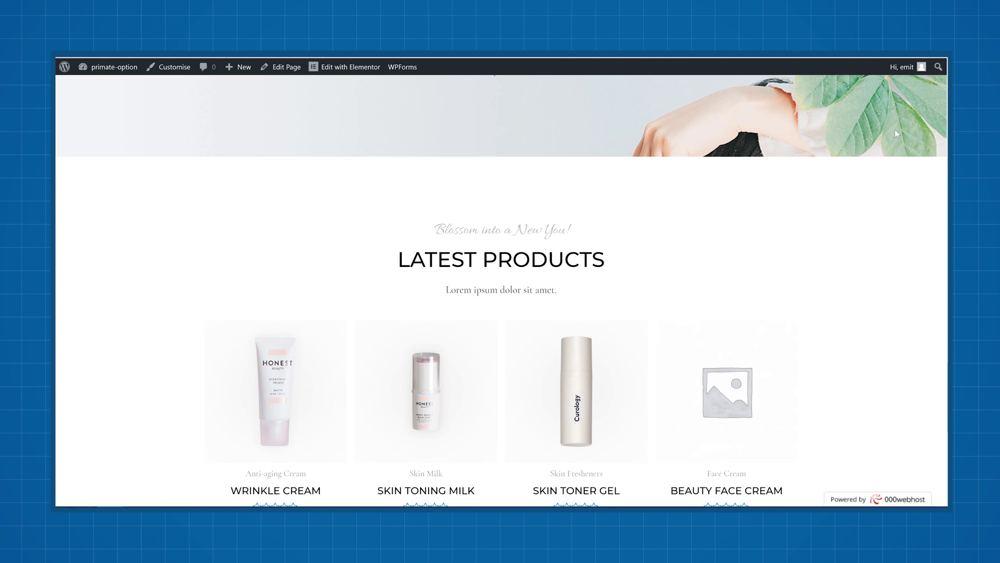
scroll(897, 134, up, 5)
scroll(897, 134, up, 8)
scroll(898, 133, up, 5)
scroll(895, 130, up, 5)
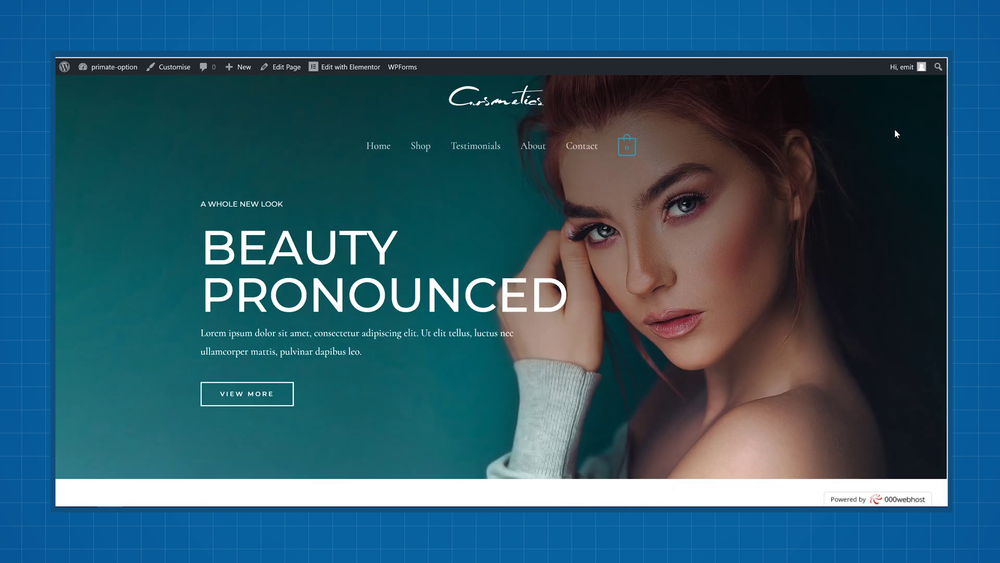